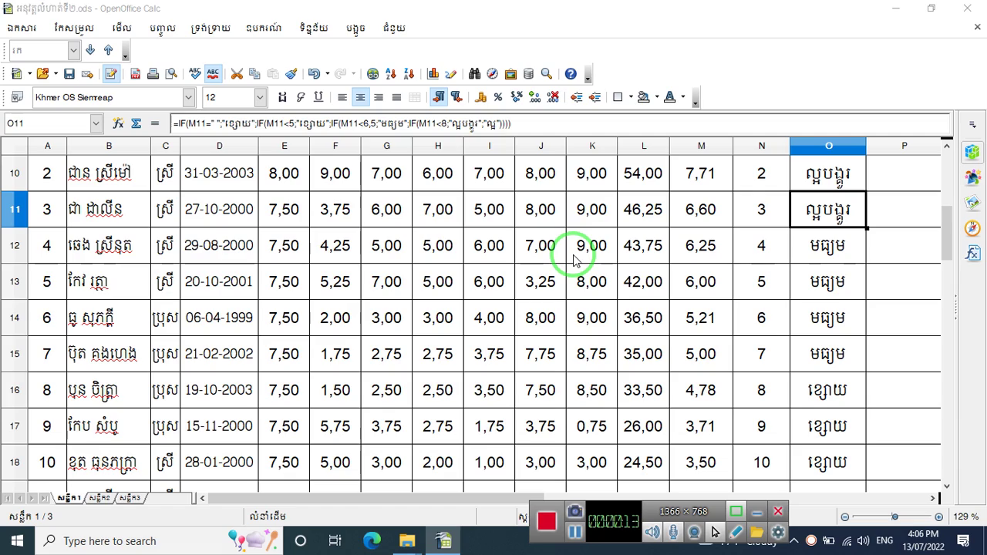
Examine the monthly score table, from its title and column headings down through the students' subject scores
scroll(698, 351, "up", 3)
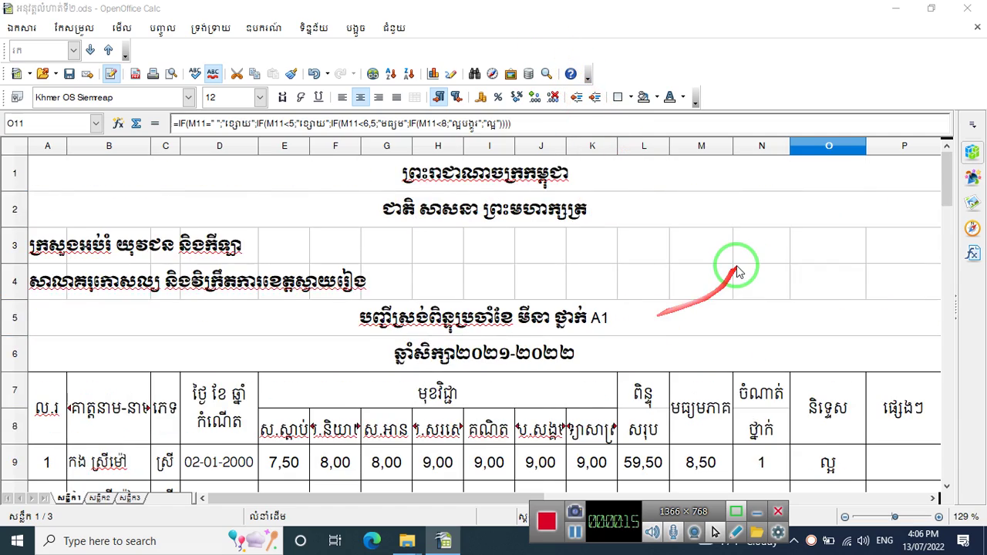
scroll(737, 270, "down", 4)
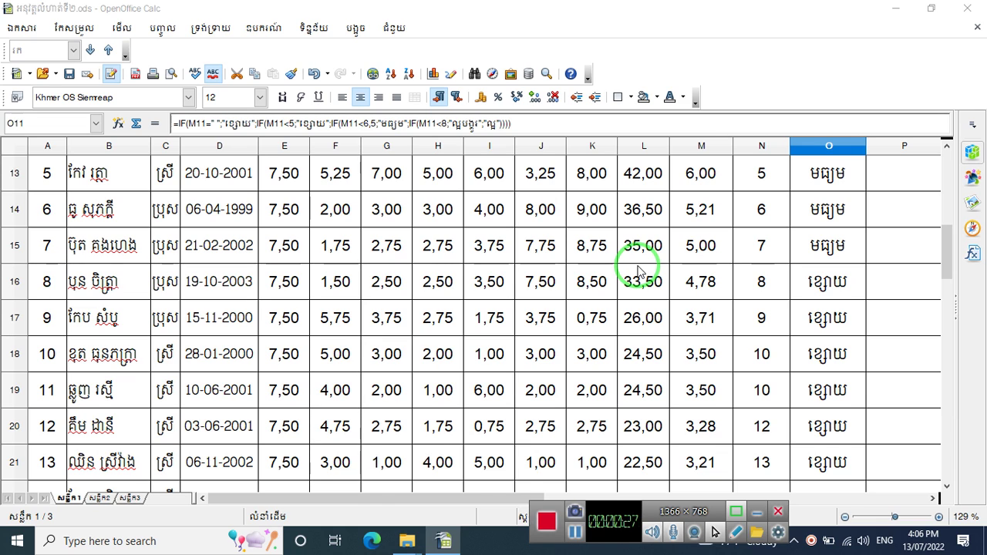
scroll(756, 279, "up", 2)
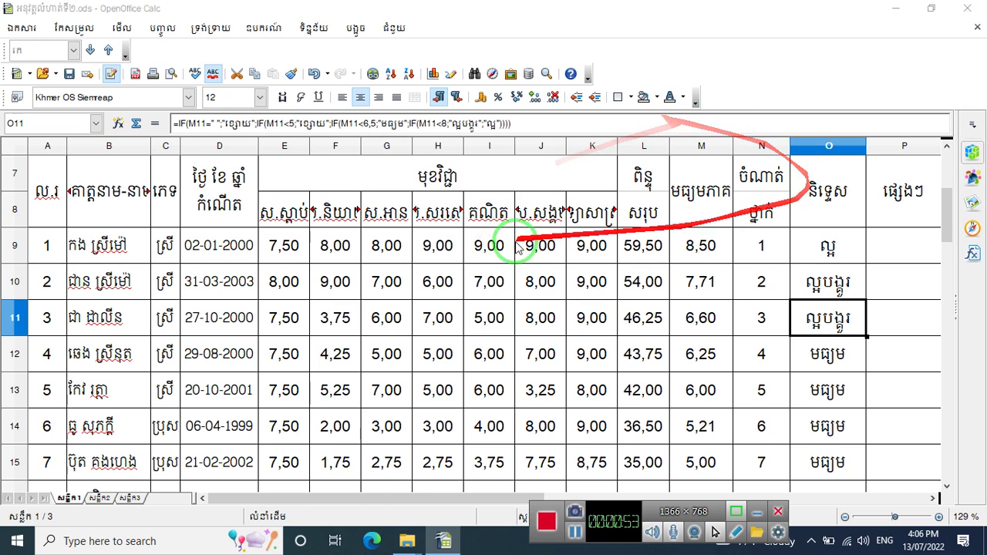
mouse_move(284, 246)
left_mouse_down()
mouse_move(505, 284)
mouse_move(578, 366)
mouse_move(482, 324)
left_mouse_up()
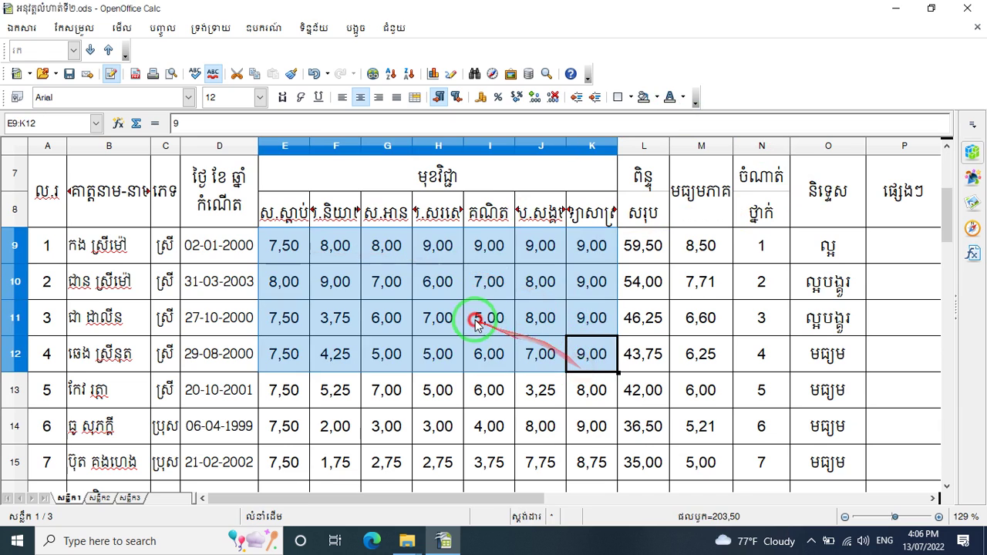
left_click(489, 318)
scroll(628, 286, "down", 1)
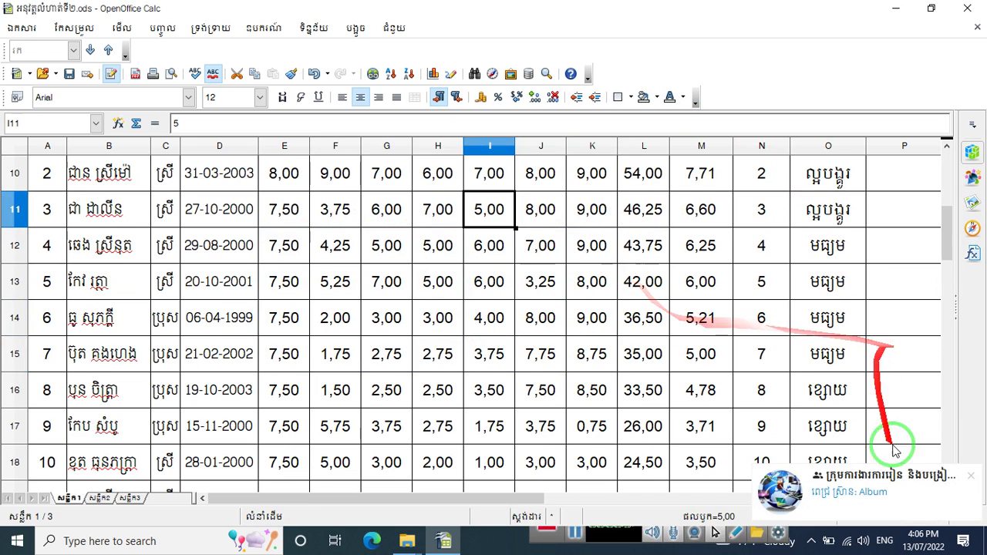
left_click(971, 476)
scroll(722, 293, "up", 3)
scroll(809, 340, "down", 2)
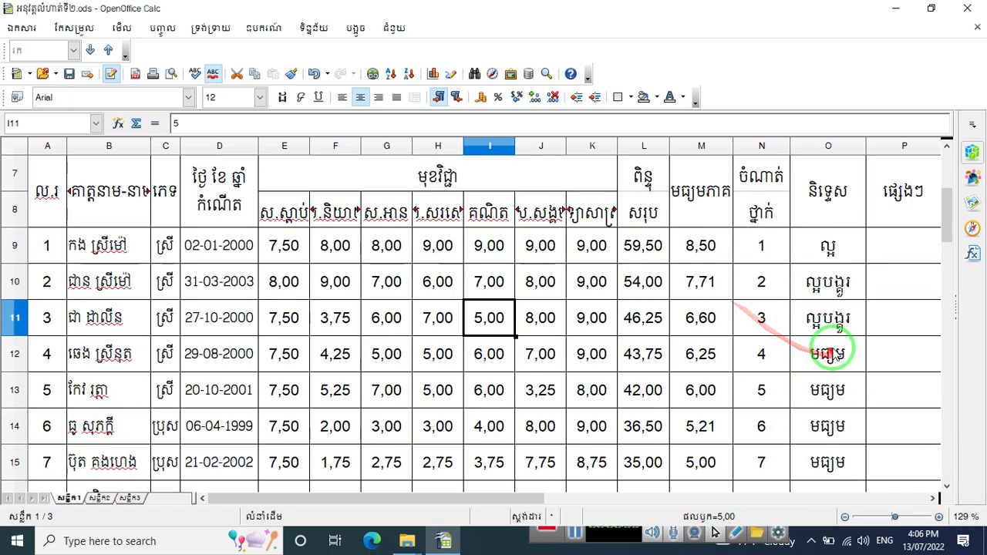
Examine the remark entries in column O against the students' scores and averages
left_click(828, 247)
left_click_drag(828, 247, 850, 289)
scroll(805, 282, "up", 3)
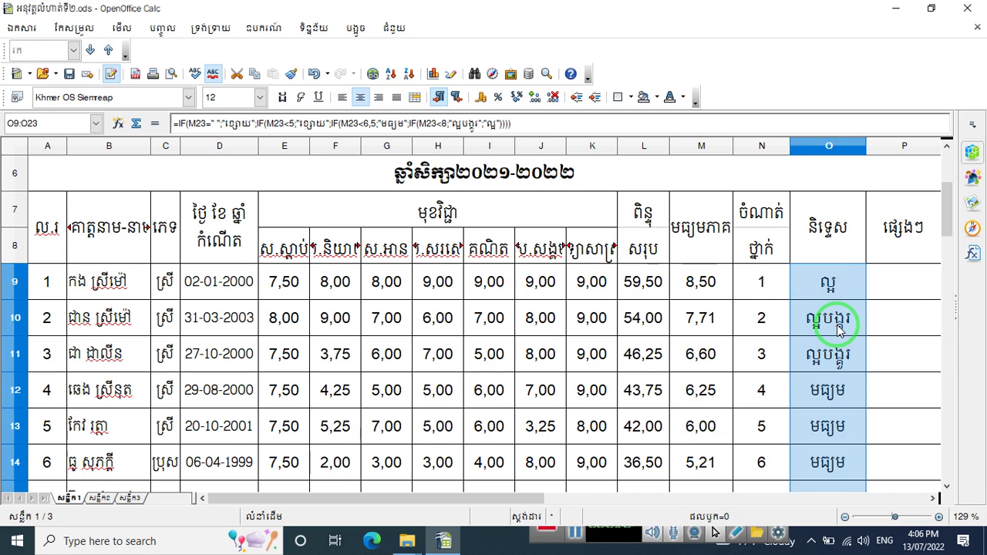
scroll(840, 328, "down", 1)
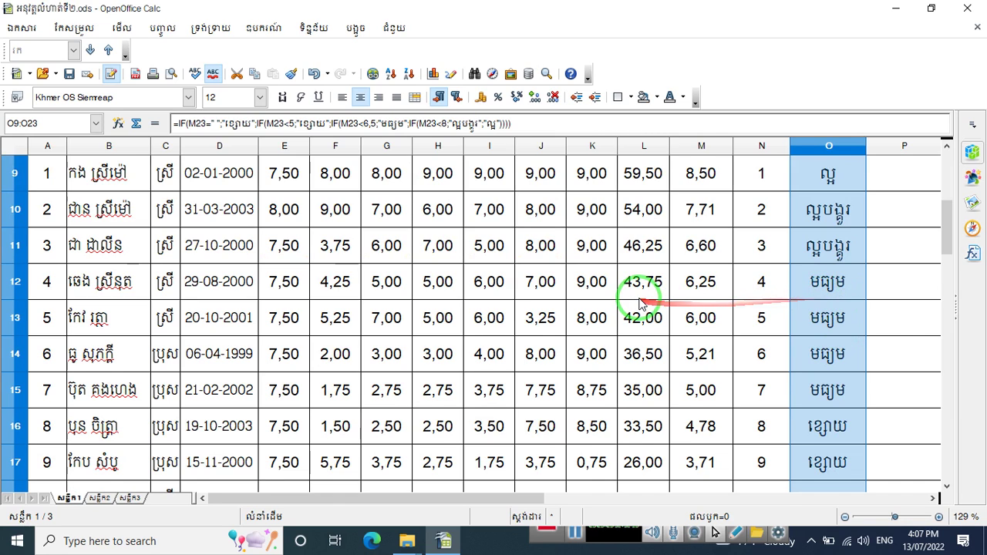
scroll(610, 292, "up", 3)
scroll(589, 296, "down", 3)
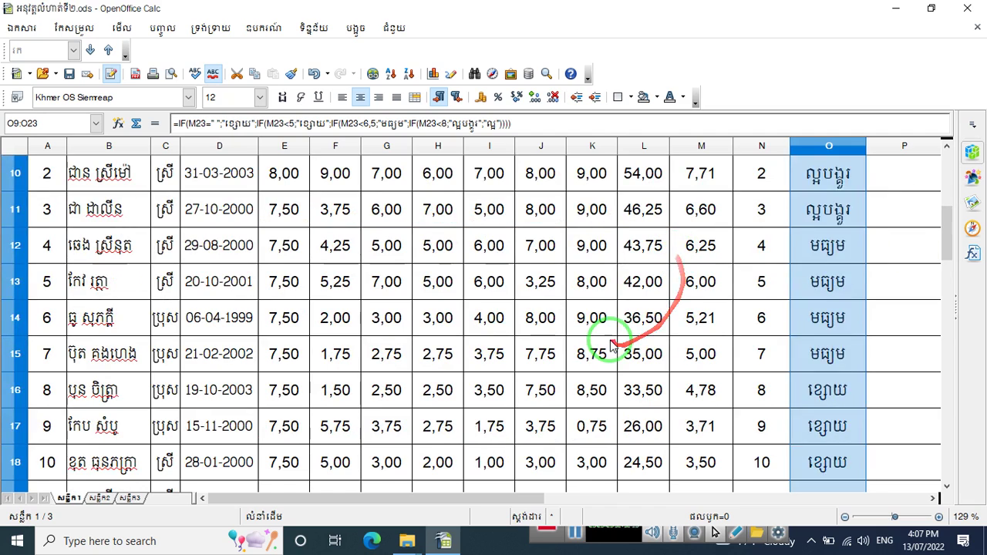
left_click(610, 407)
scroll(771, 378, "up", 2)
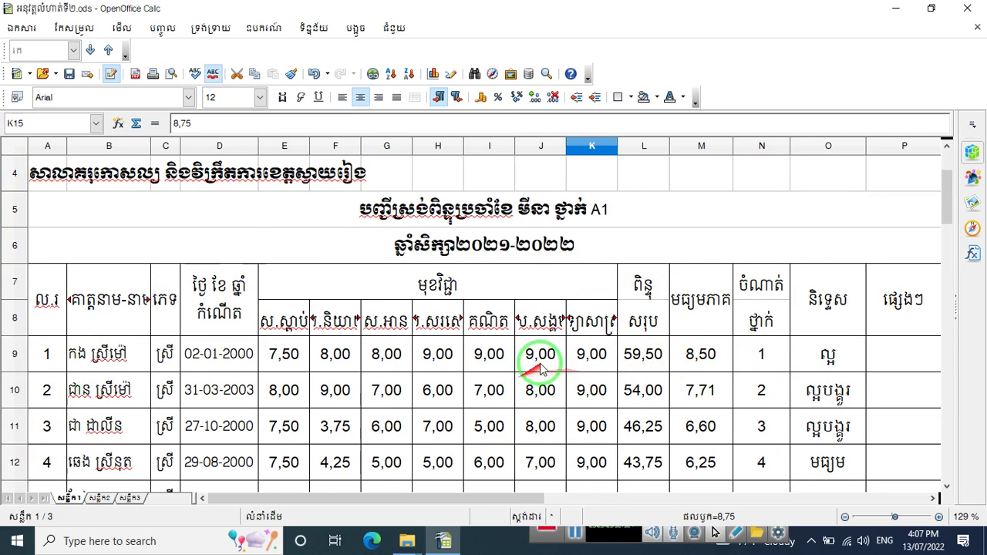
scroll(601, 339, "down", 1)
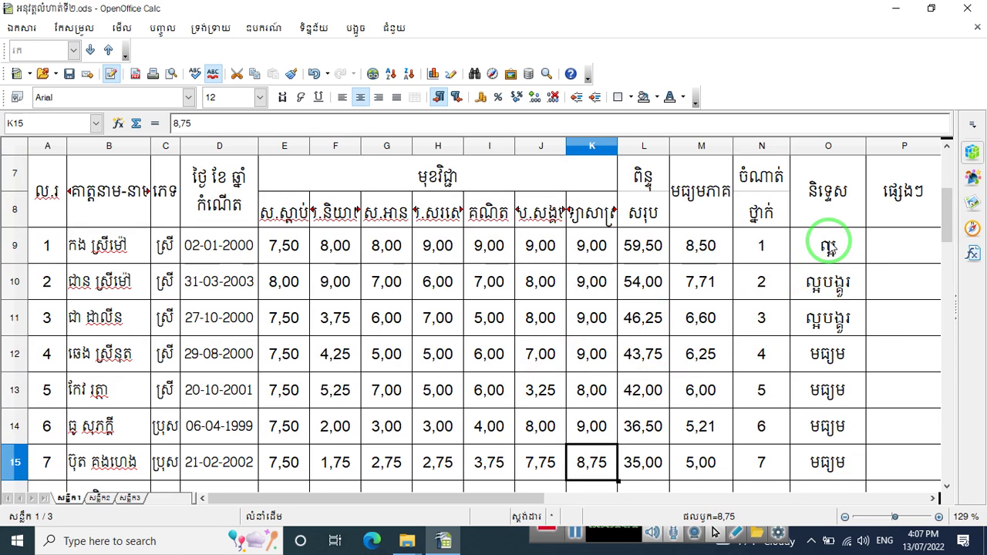
Remove the conditional formatting from O9:O27 by clearing the values of conditions 1 and 2 and disabling both
left_click_drag(830, 247, 838, 390)
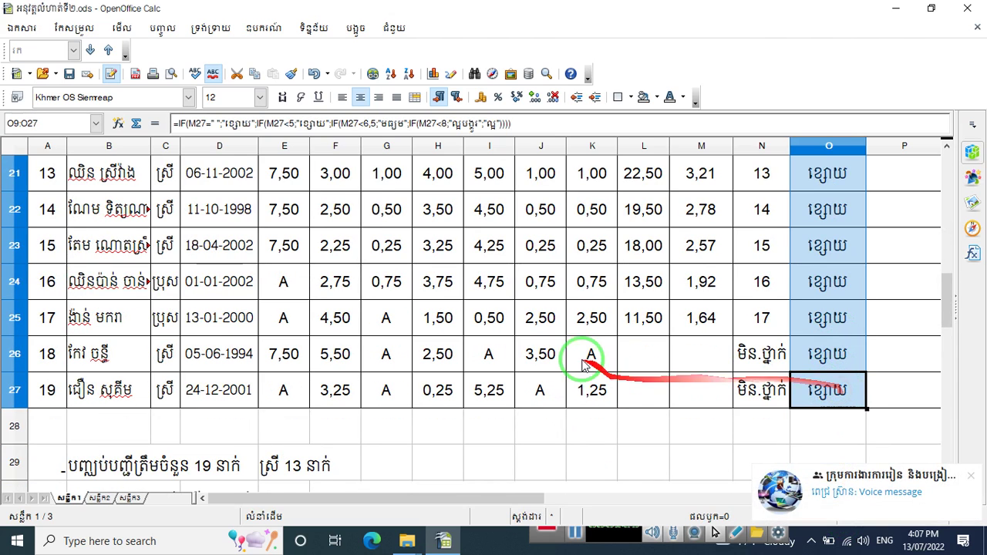
left_click(212, 28)
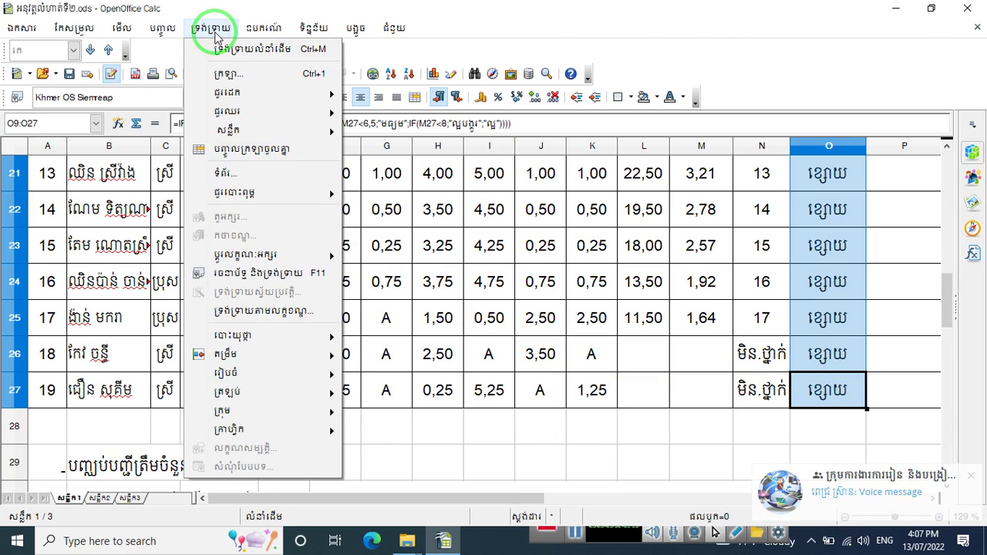
left_click(307, 312)
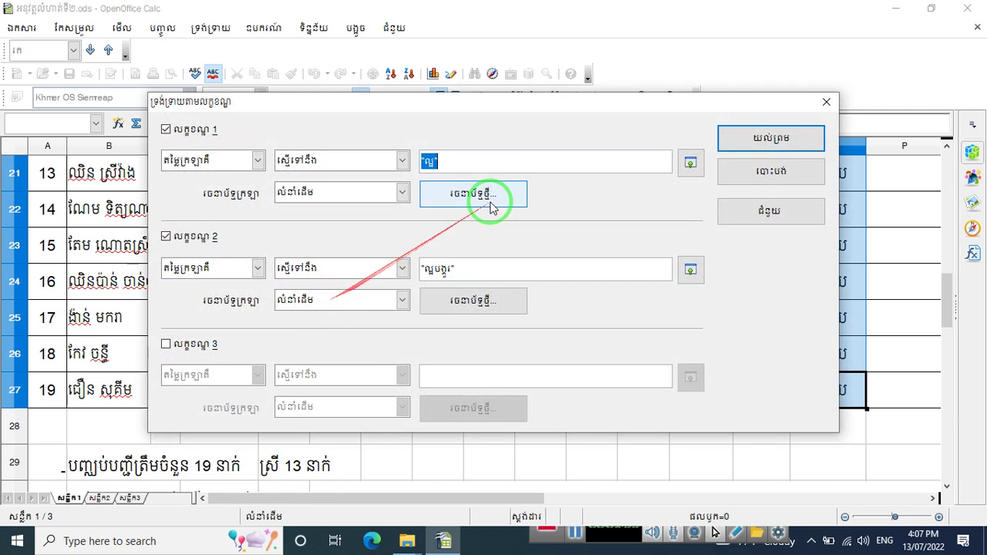
key("Delete")
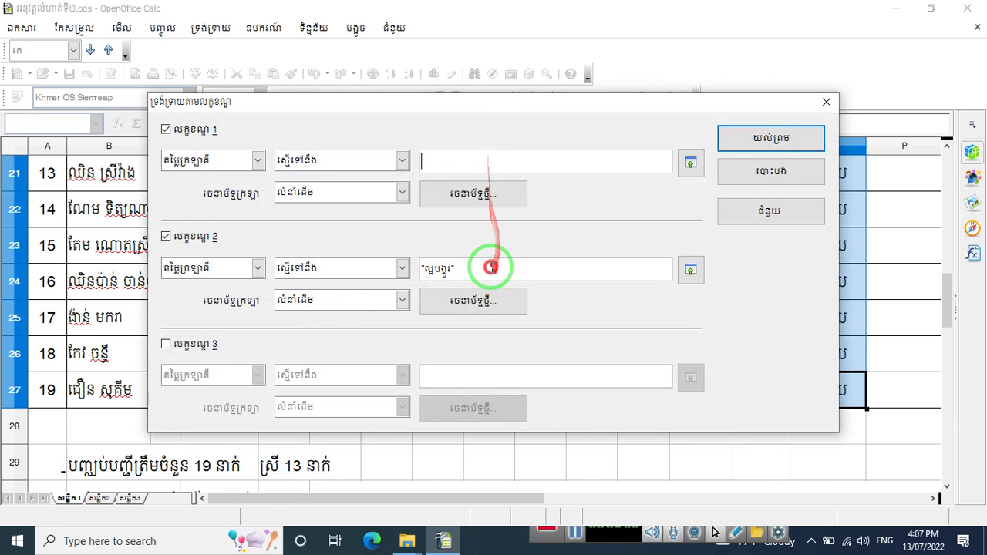
double_click(493, 267)
key("Delete")
left_click_drag(305, 103, 282, 45)
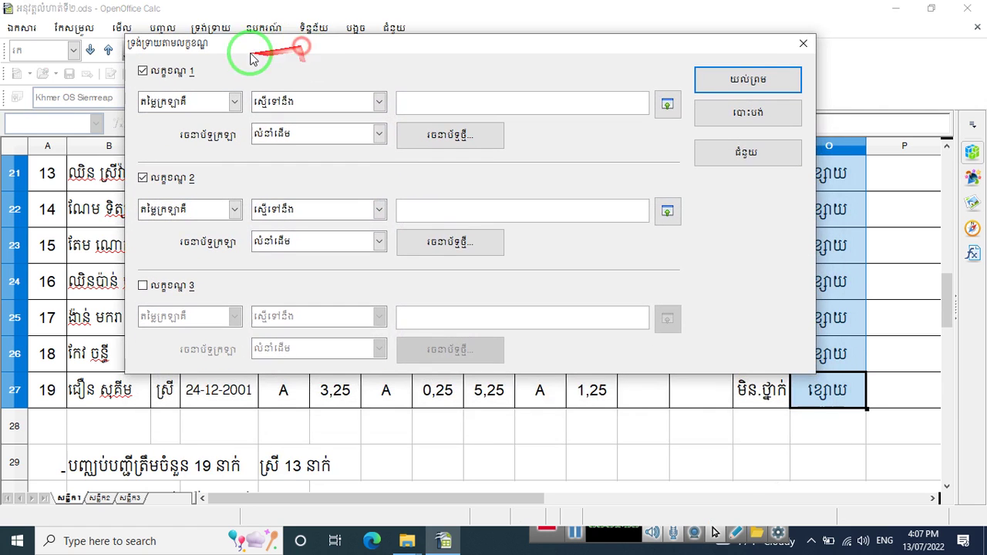
left_click(143, 177)
left_click(142, 70)
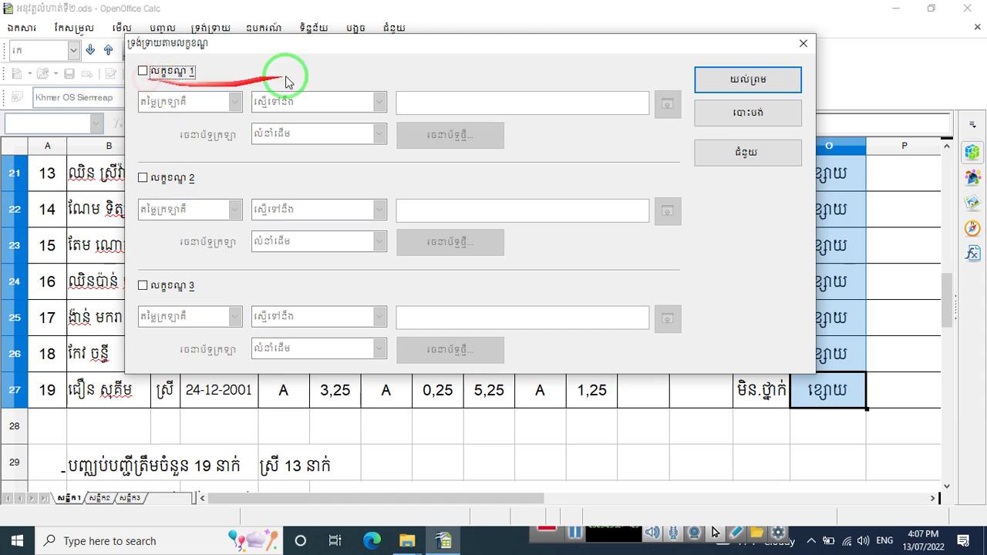
left_click(714, 83)
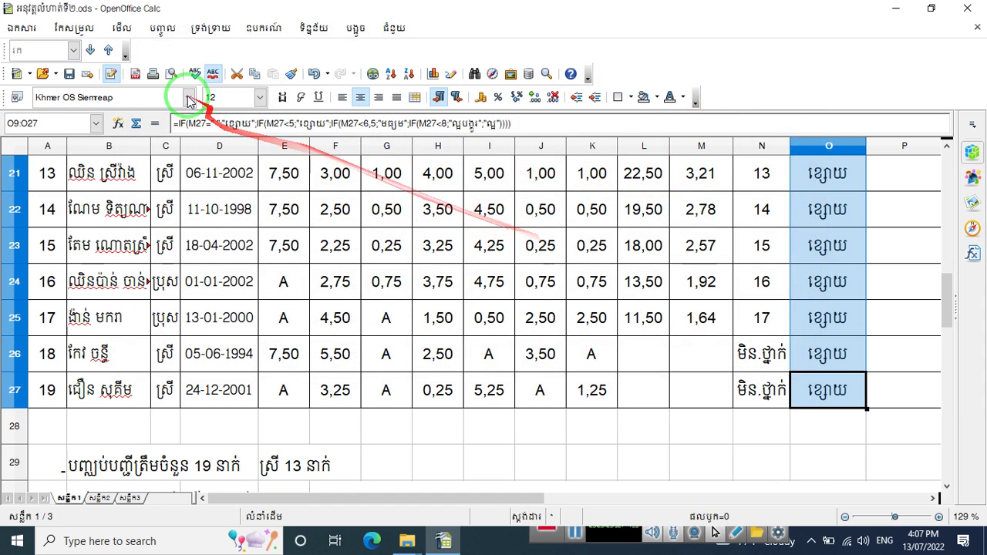
left_click(188, 98)
left_click(150, 121)
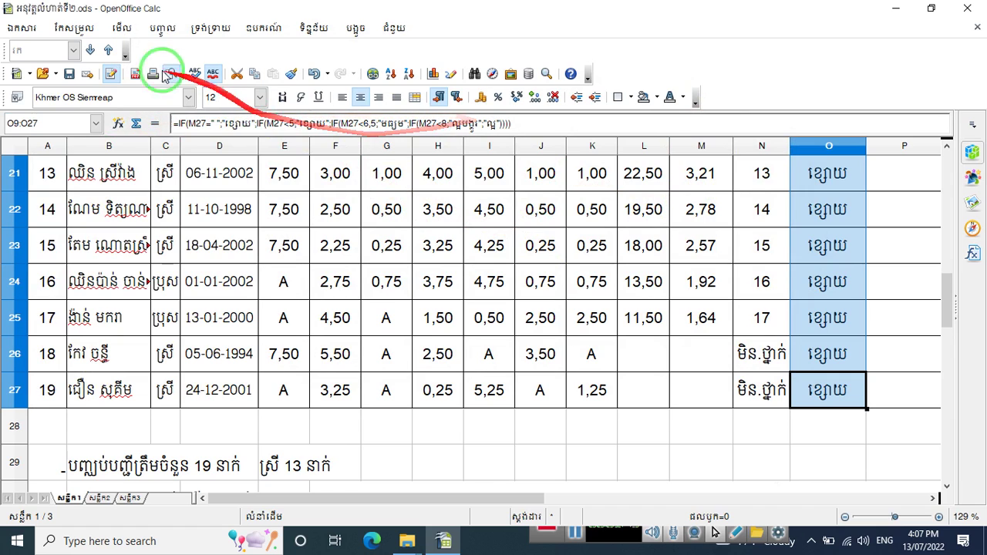
Open the conditional formatting settings for O9:O27, keeping condition 1 based on the cell value (តម្លៃក្រឡាគឺ)
left_click(210, 28)
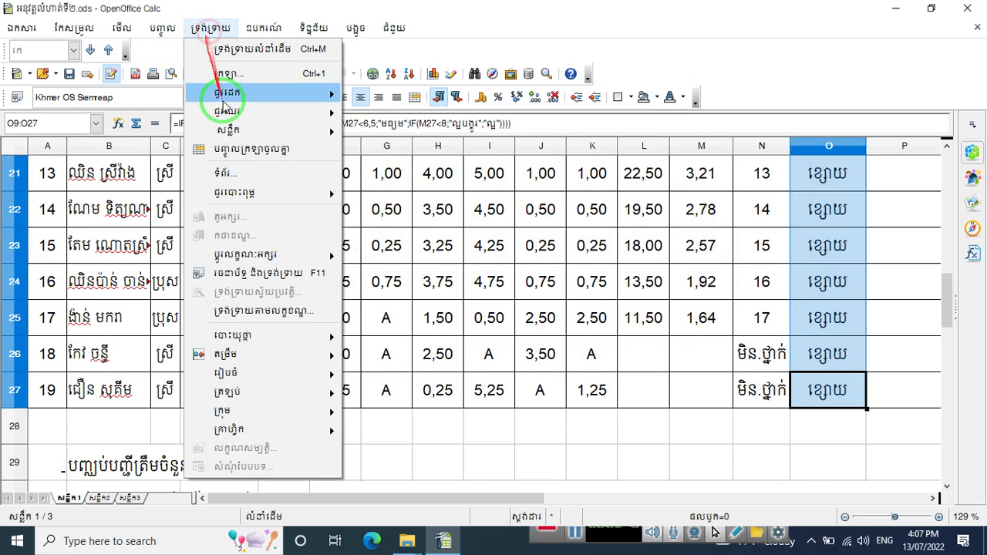
left_click(270, 310)
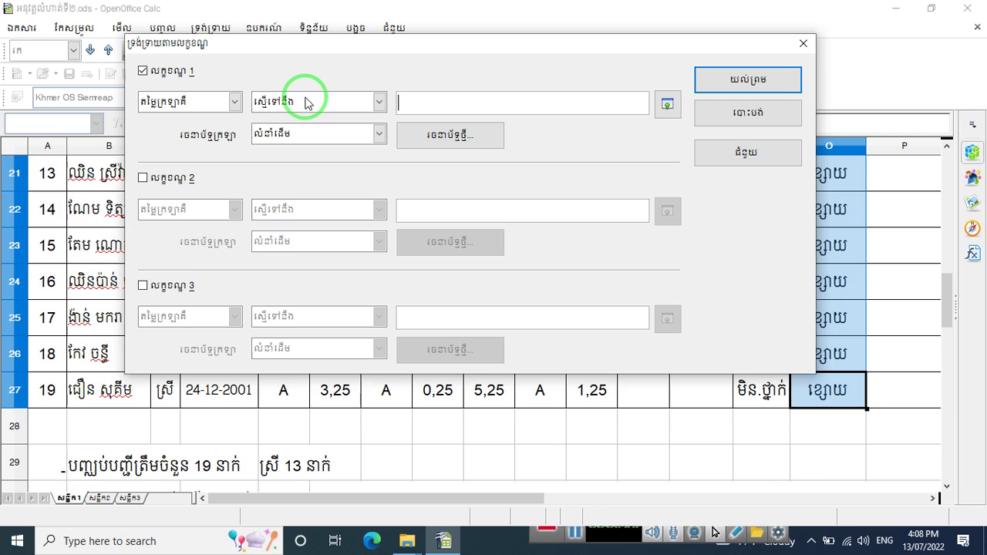
left_click(234, 101)
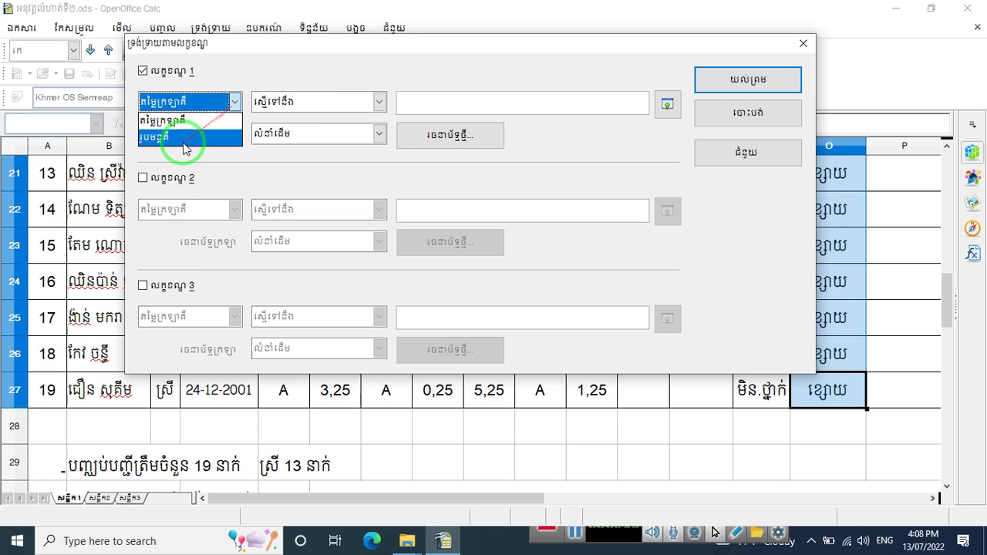
left_click(232, 101)
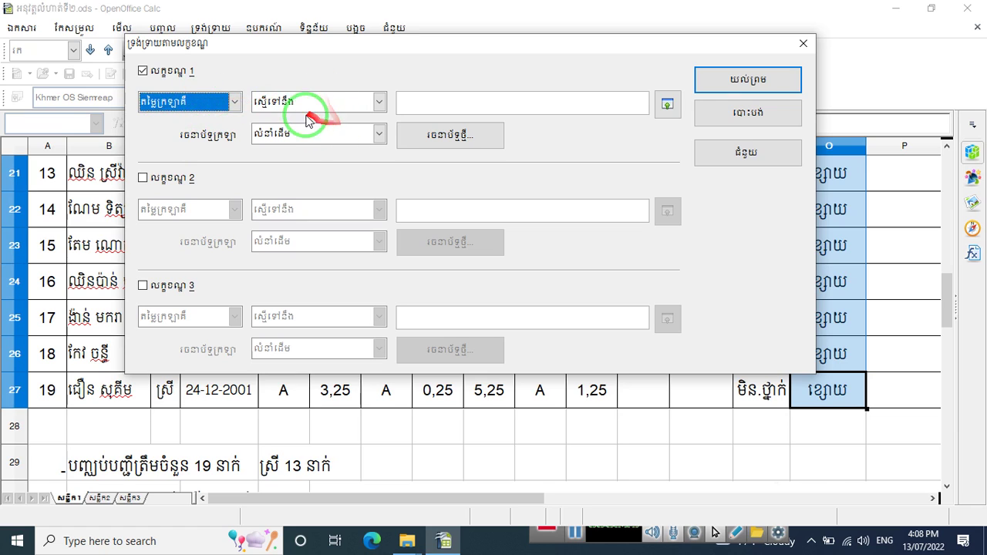
left_click_drag(681, 48, 590, 78)
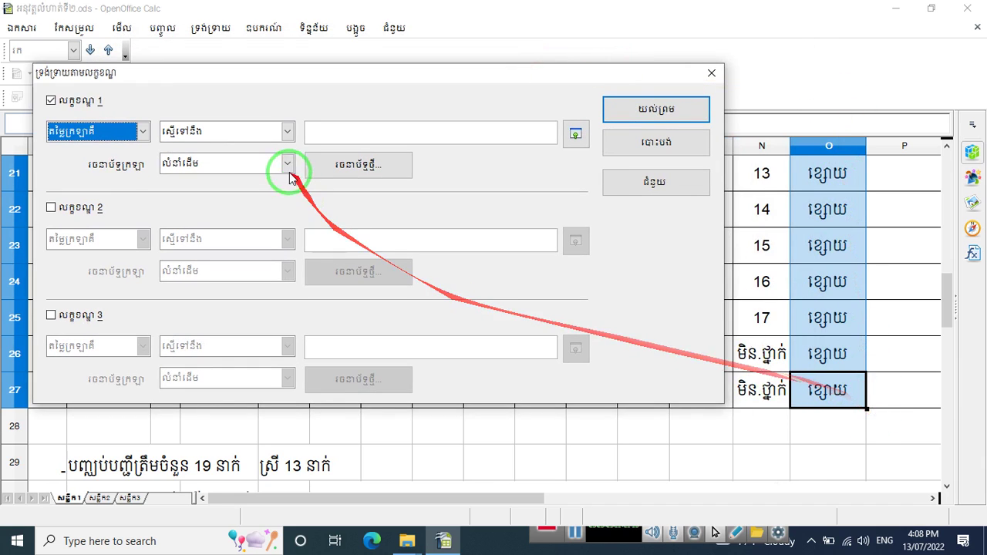
Try the between operator (ចន្លោះ) for condition 1 and review the remarks it would apply to
left_click(287, 132)
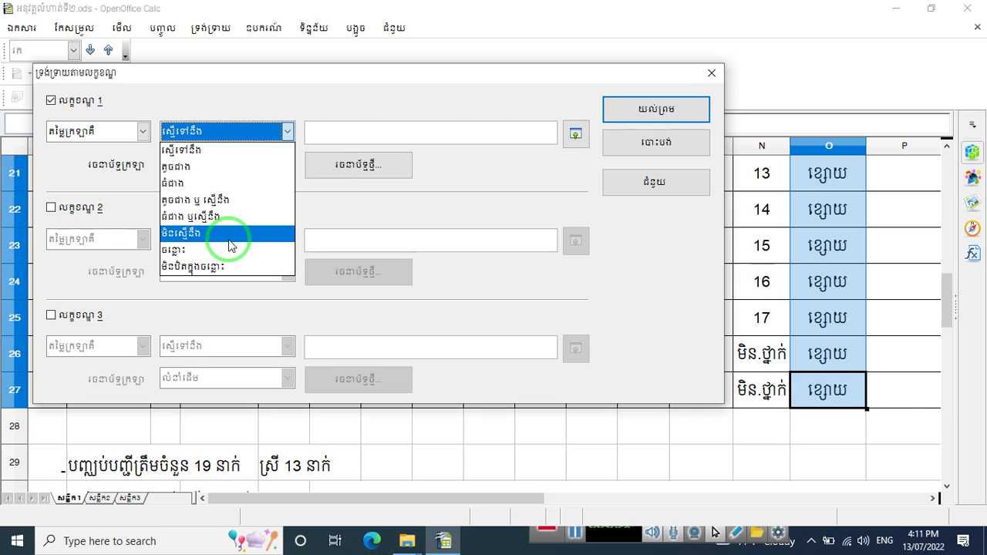
left_click(189, 250)
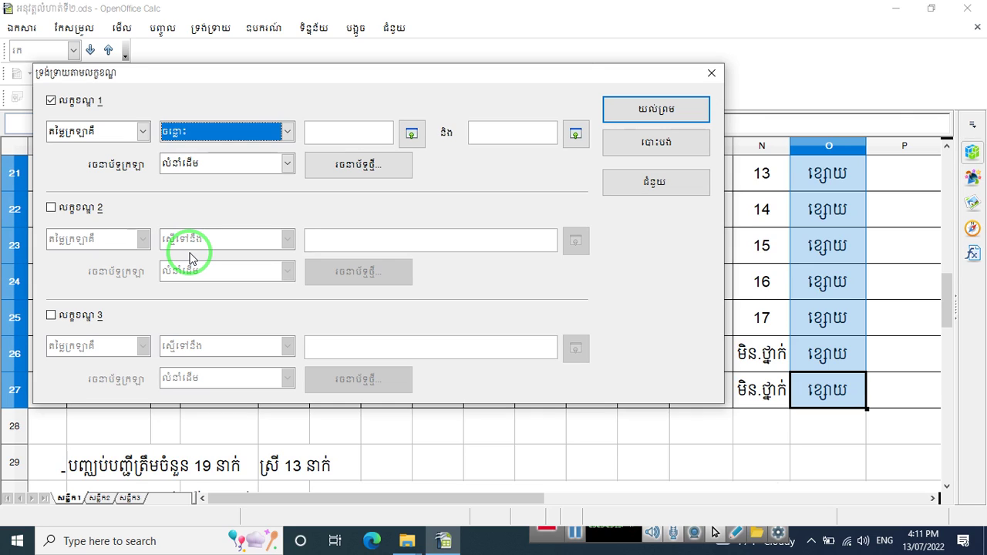
left_click(285, 132)
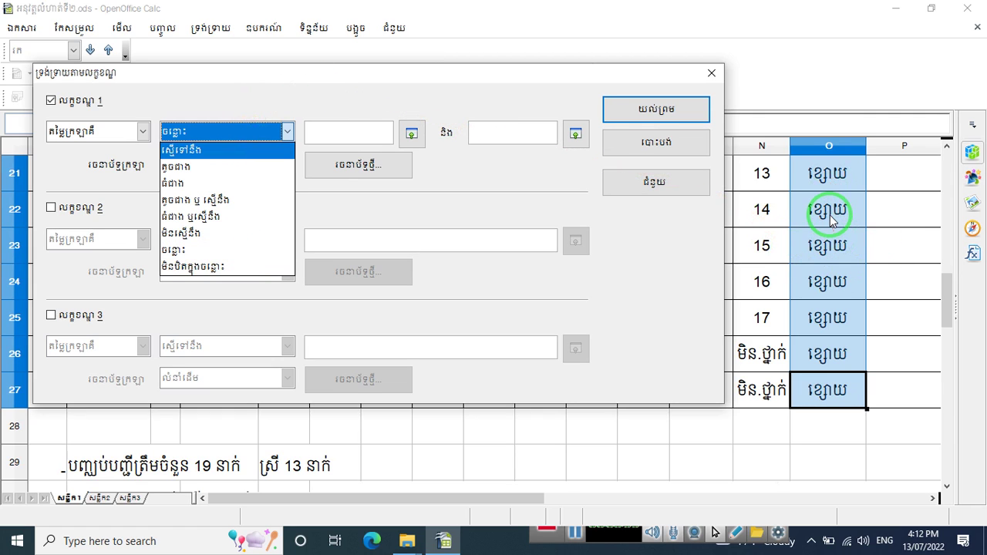
scroll(831, 219, "up", 2)
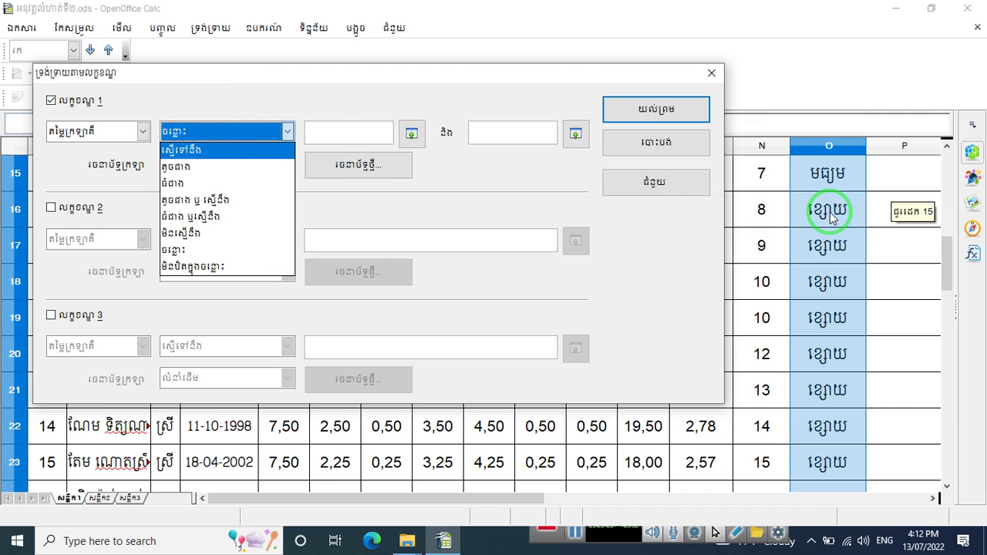
left_click(271, 82)
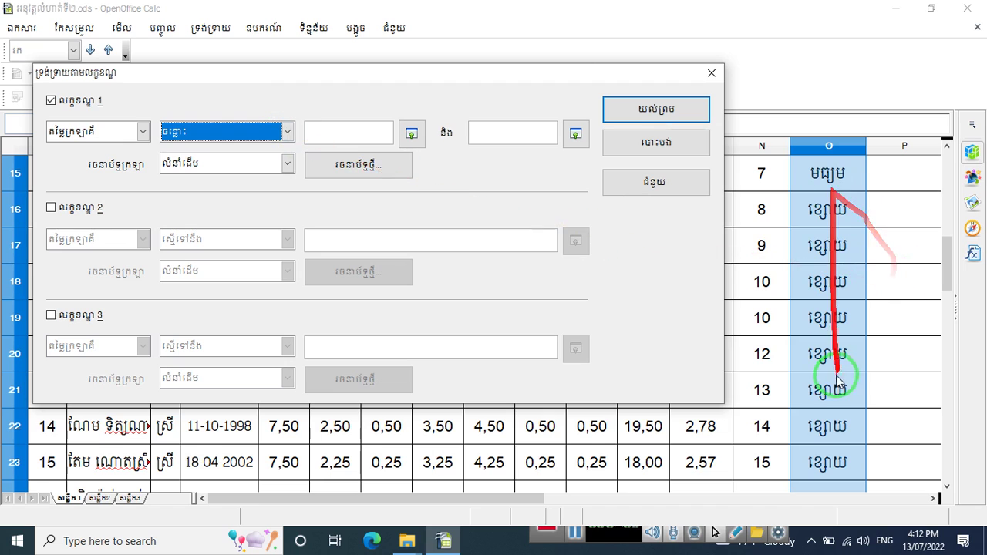
Set condition 1 to the equal-to operator (ស្មើទៅនឹង) with the comparison value "ល្អ"
left_click(274, 139)
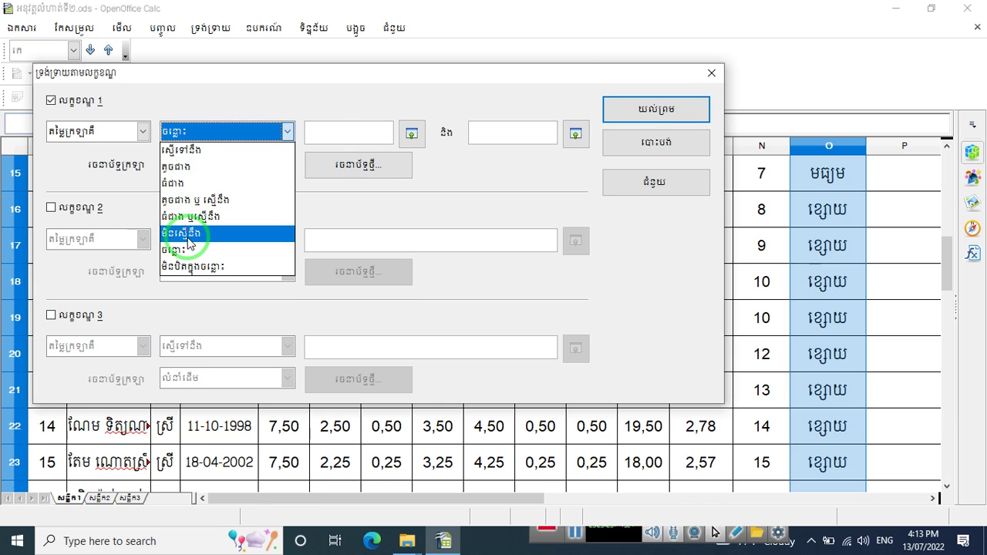
left_click(223, 152)
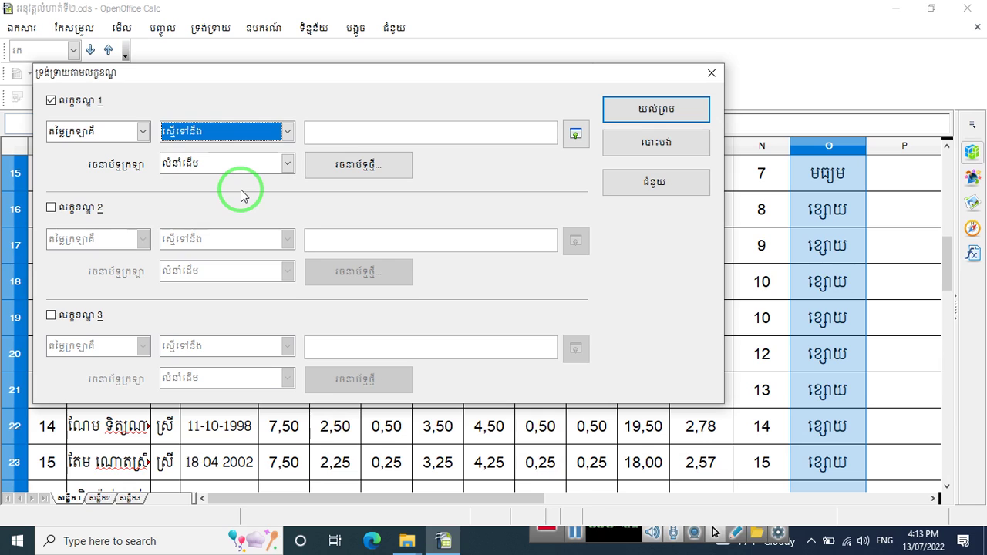
left_click(336, 137)
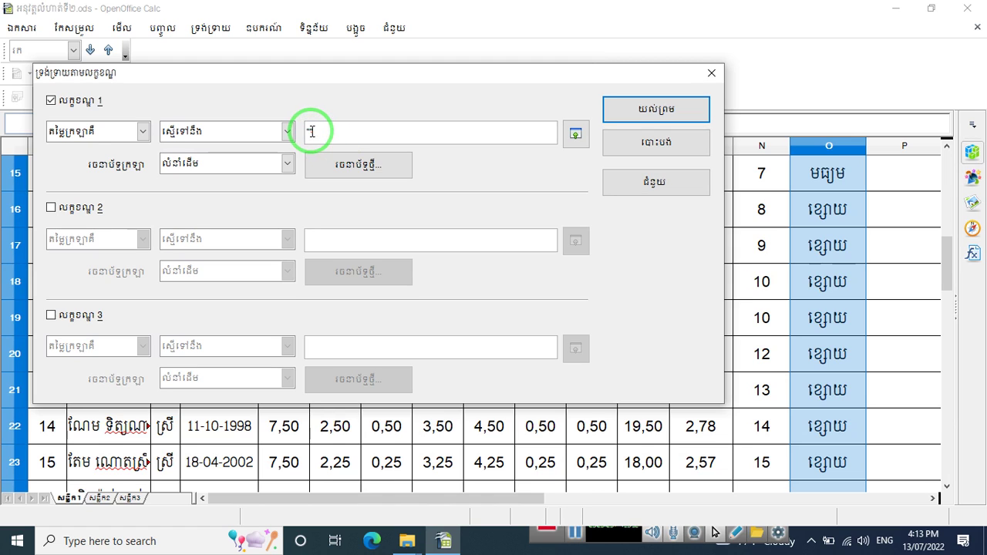
left_click(308, 129)
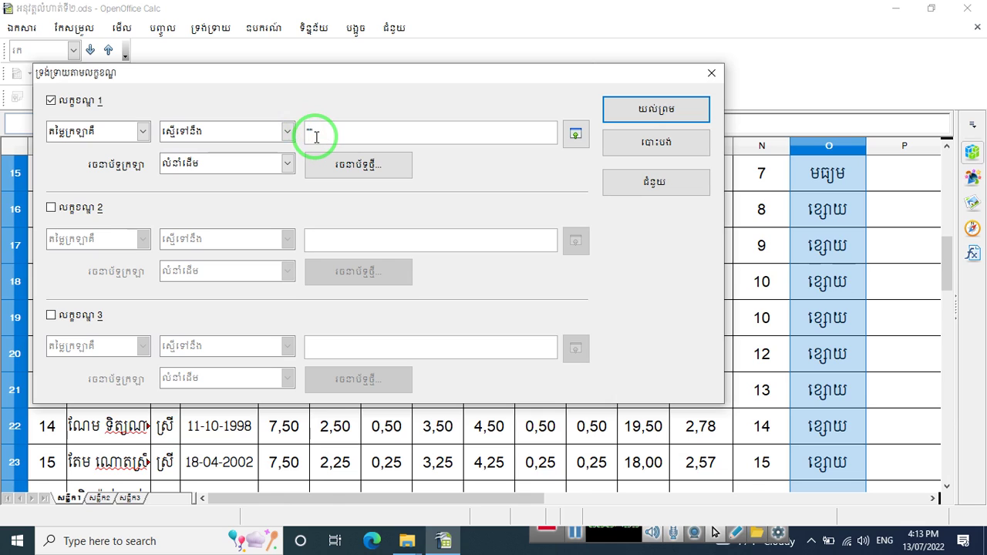
type("\"")
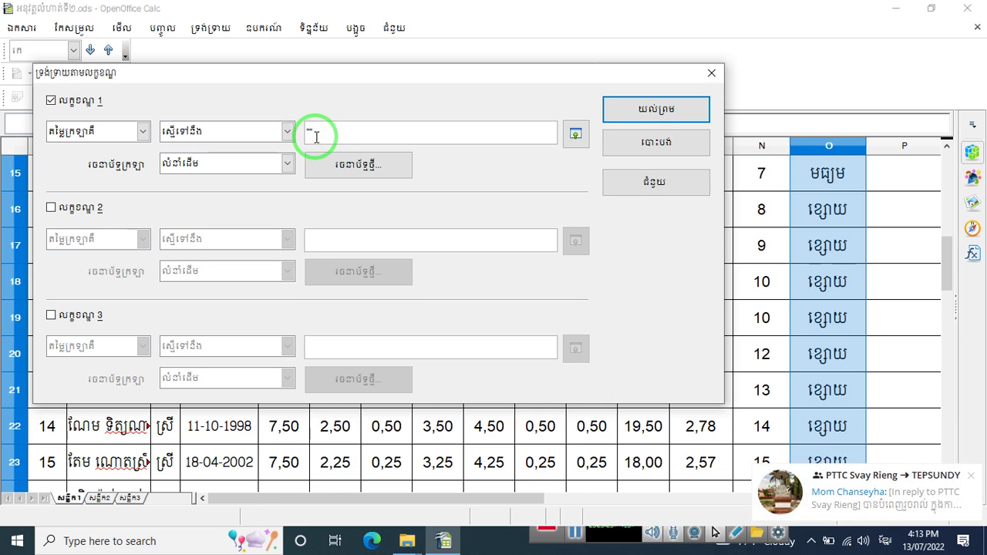
type("ល្អ\"")
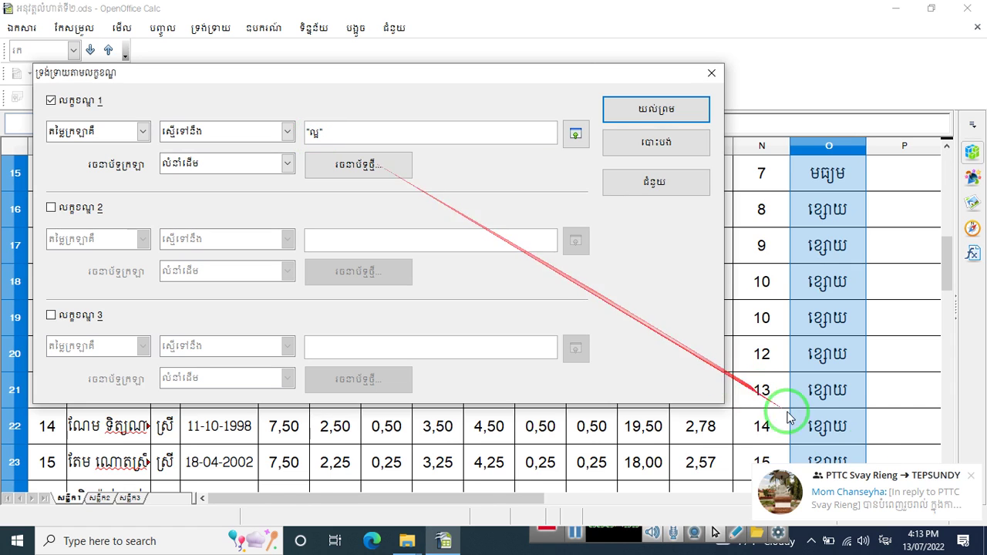
Create a new cell style for condition 1 named "ល្អប្តូរពណ៌" and open its Western font choices
left_click(970, 475)
left_click(406, 131)
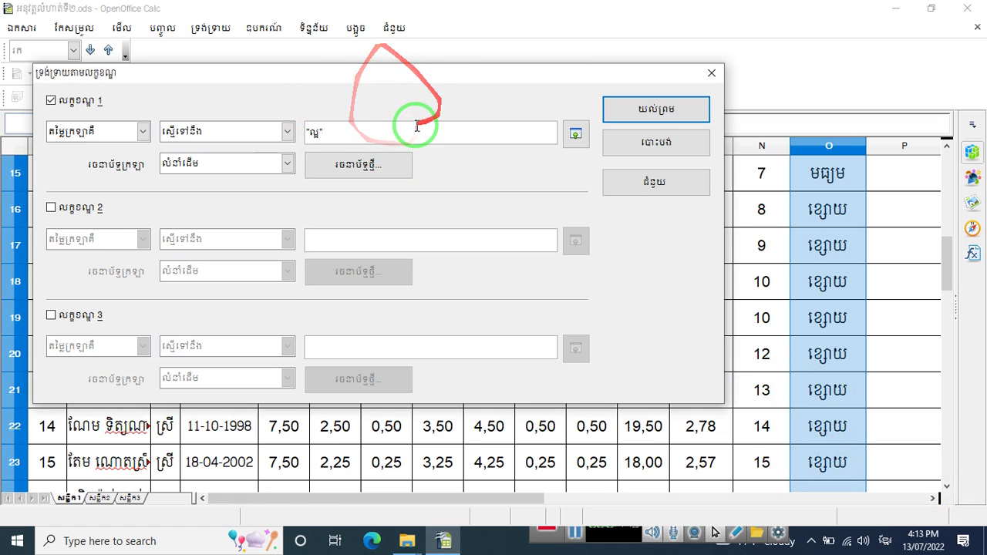
left_click(353, 173)
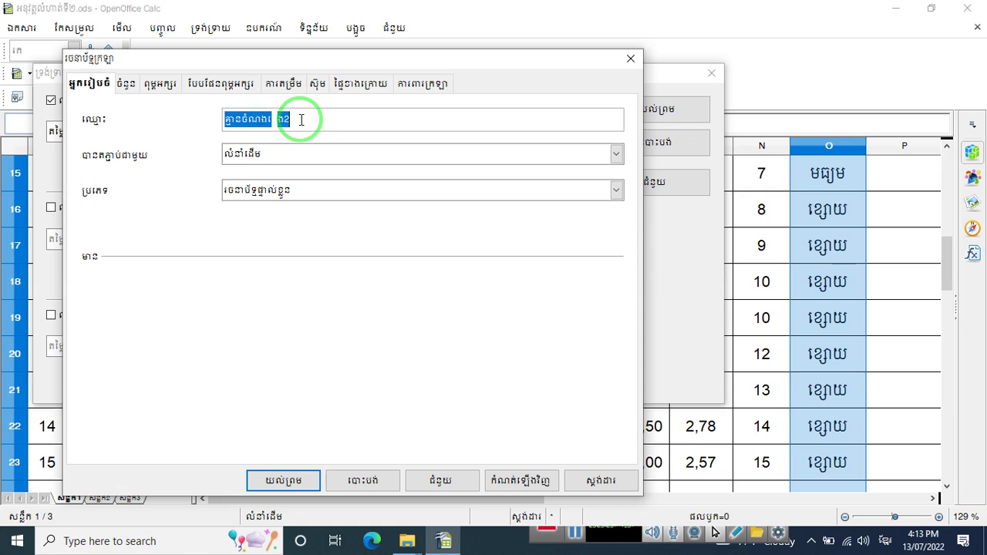
type("ល្អប្រសើរ")
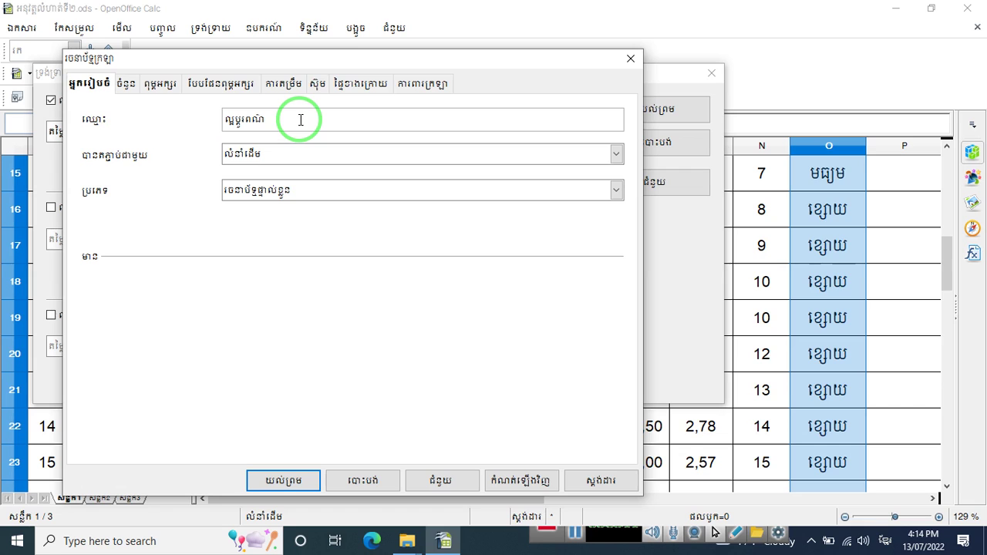
left_click(152, 85)
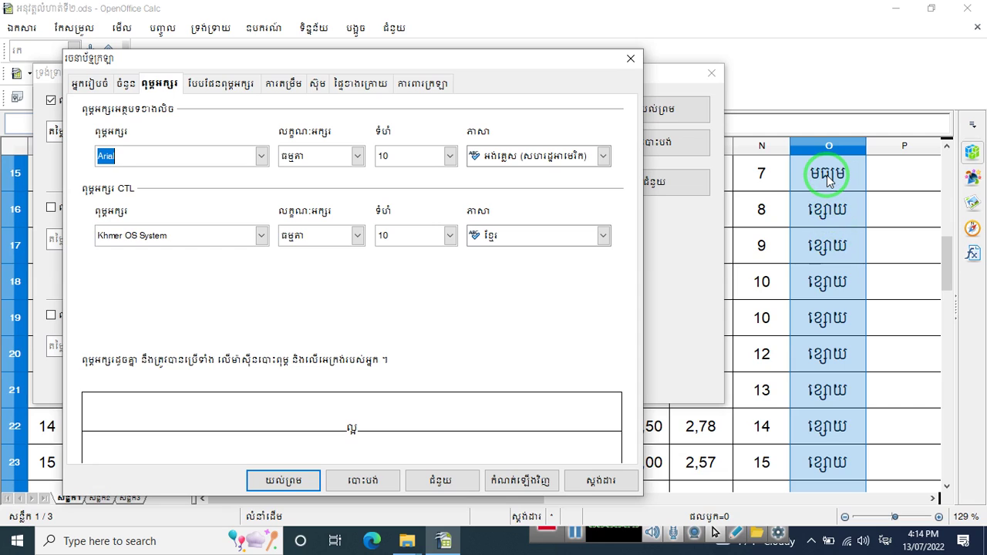
left_click(261, 156)
type("កហ")
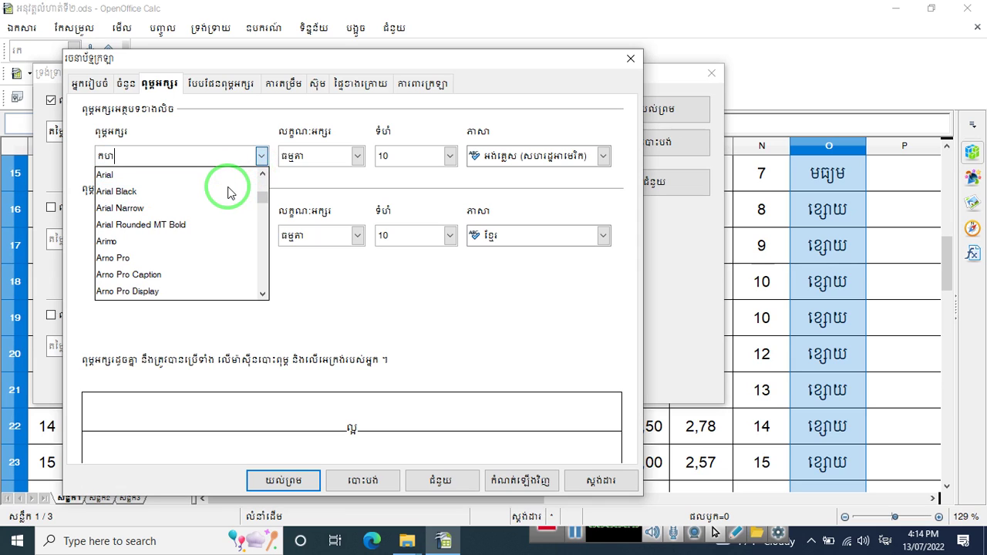
type("ម")
key("BackSpace")
key("BackSpace")
key("BackSpace")
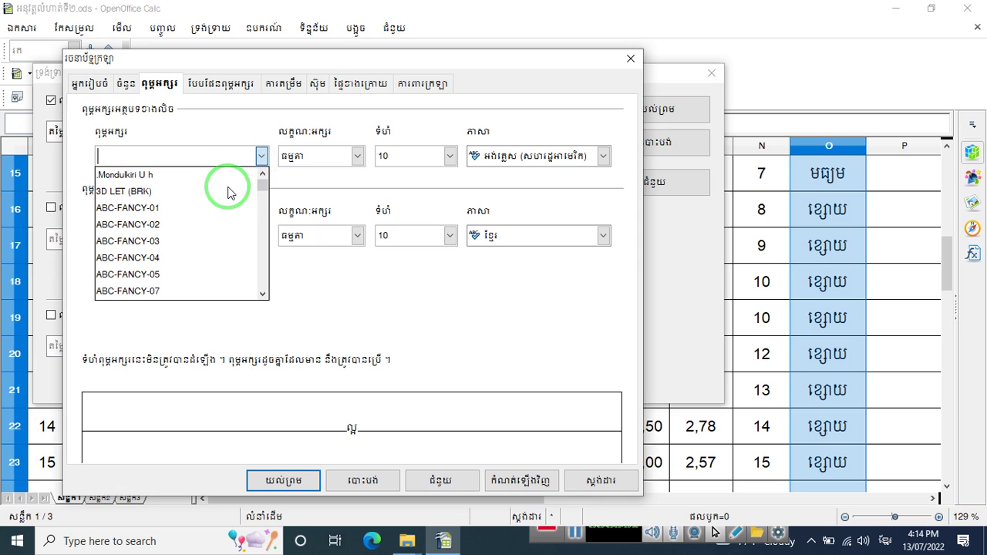
Set both the Western and the CTL font of the new style to Khmer OS Siemreap
key("alt+shift")
type("Khmer OS Siemreap")
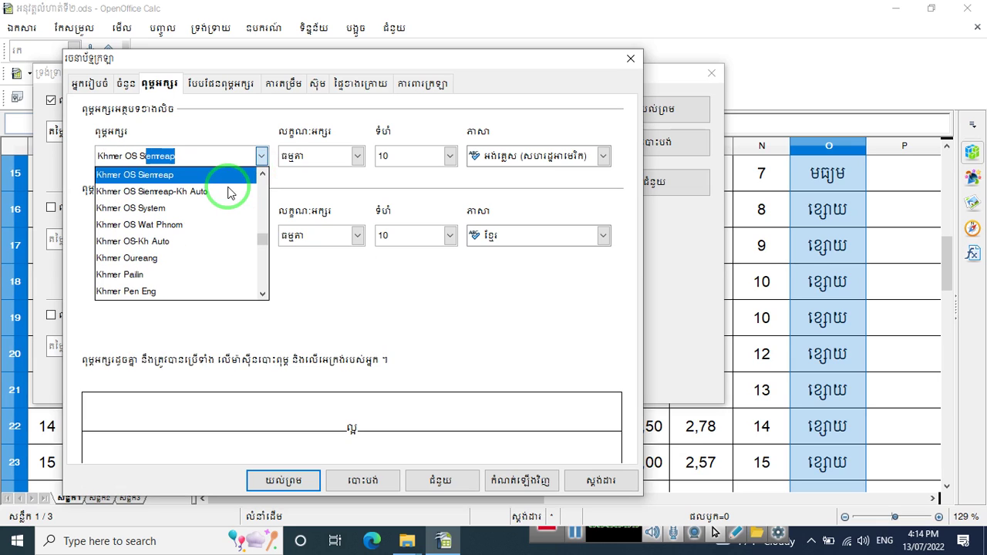
key("Return")
key("ctrl+c")
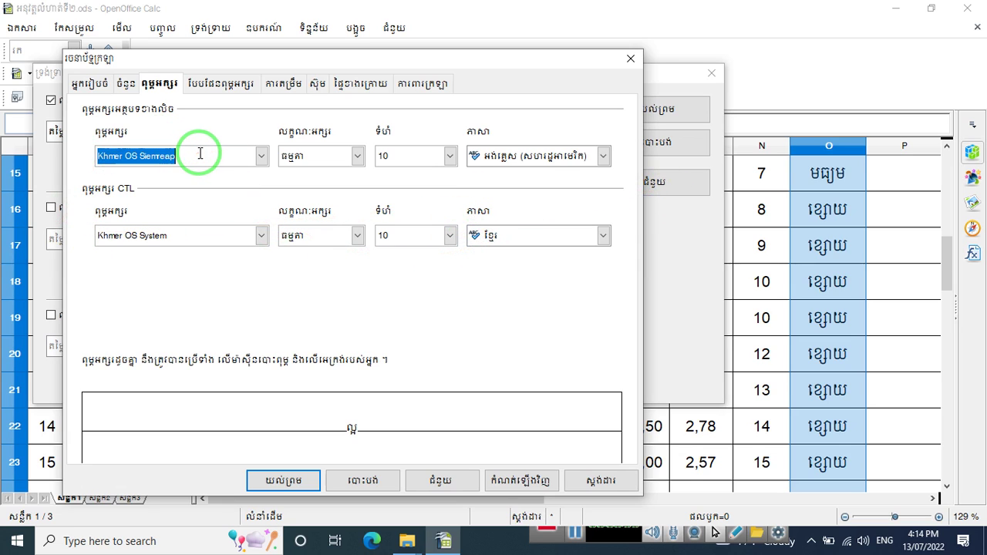
left_click(216, 236)
key("ctrl+v")
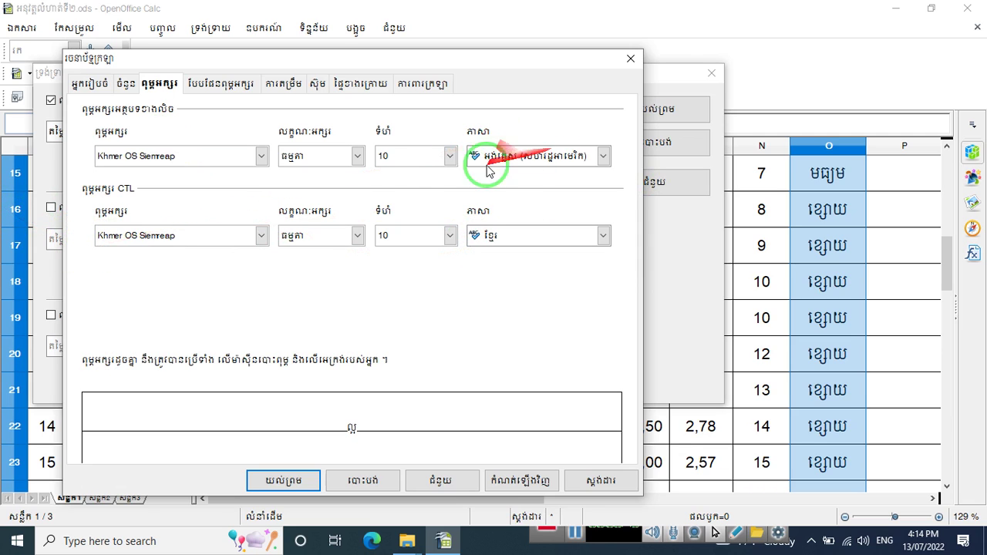
Set the new style's font size to 12 for both the Western and the CTL text
left_click(450, 156)
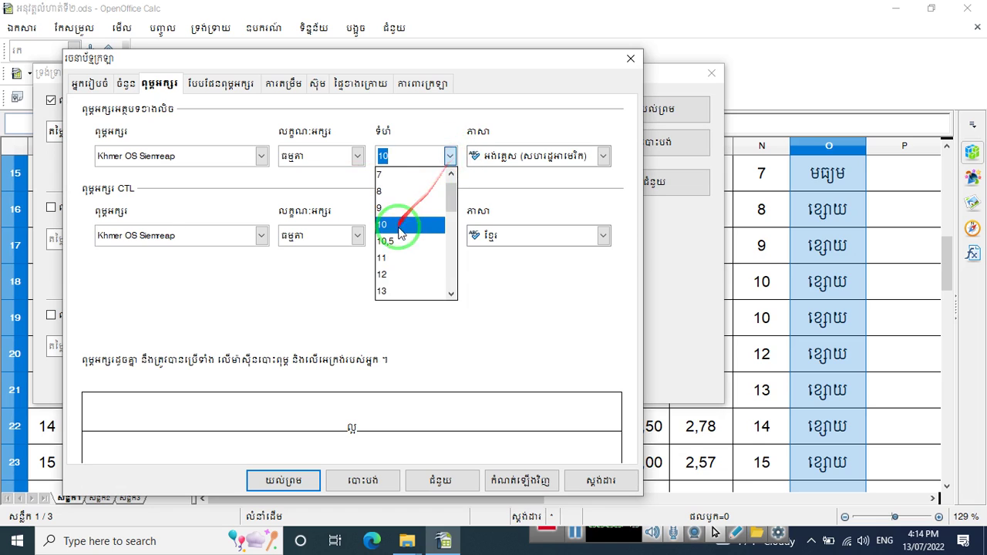
left_click(385, 276)
left_click(451, 235)
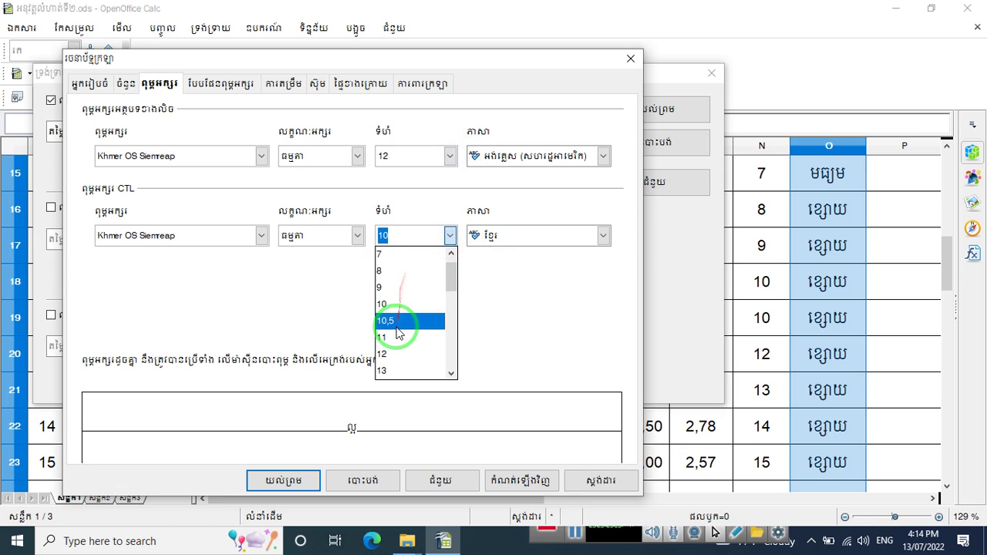
left_click(392, 357)
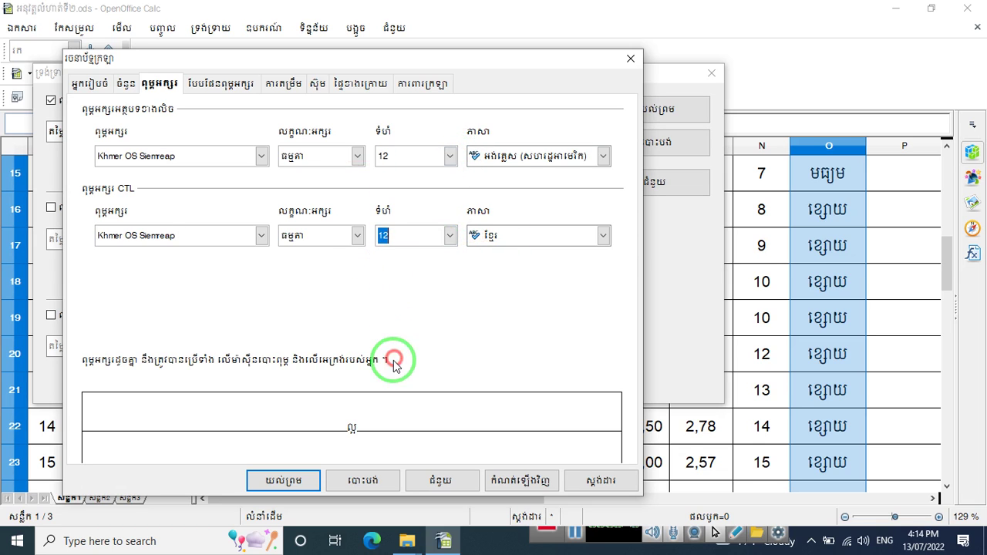
Set the new style's font colour to red (ក្រហម)
left_click(222, 85)
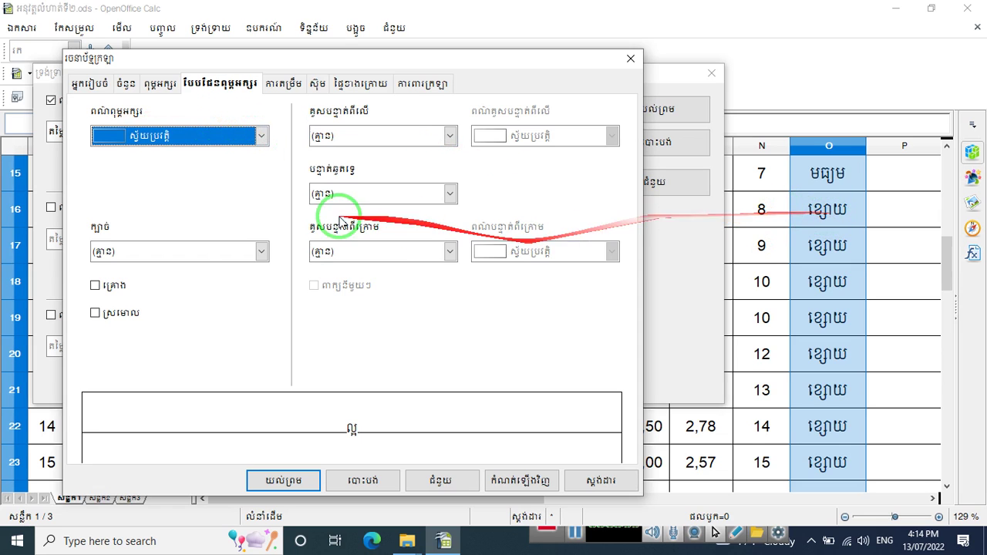
left_click(259, 137)
scroll(231, 193, "down", 3)
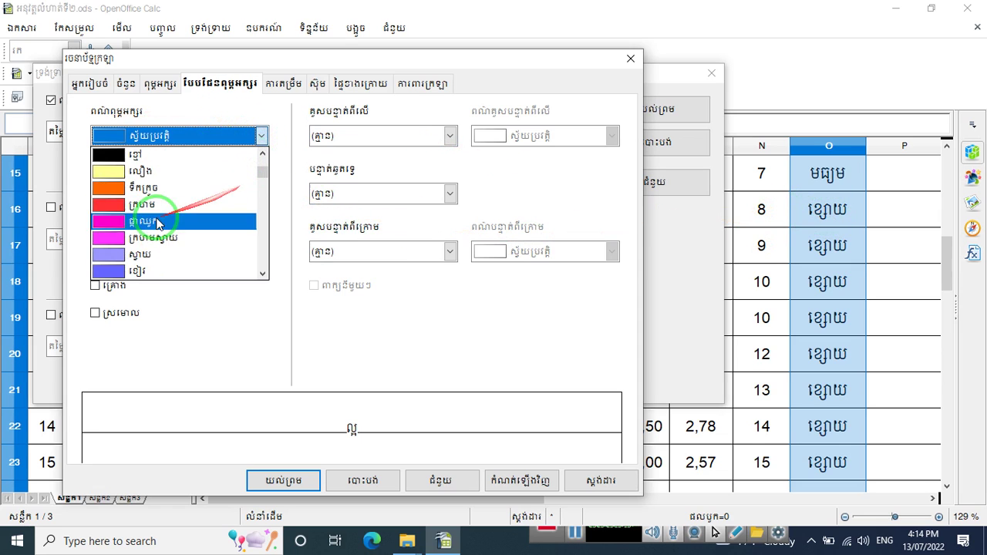
left_click(157, 206)
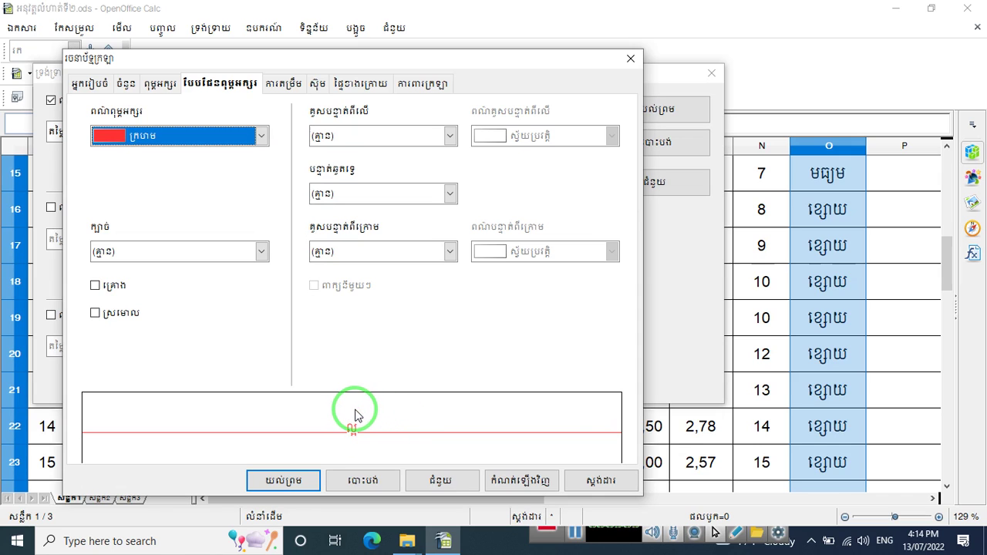
Give the style a light cyan background (ផ្ទៃមេឃ 1) and apply the conditional formatting to O9:O27
left_click(369, 87)
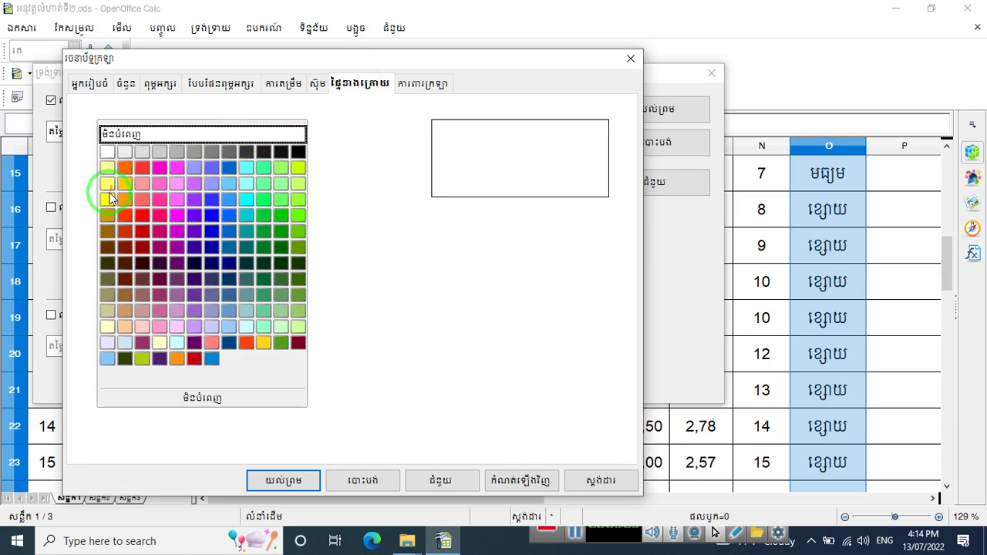
left_click(246, 185)
left_click(287, 477)
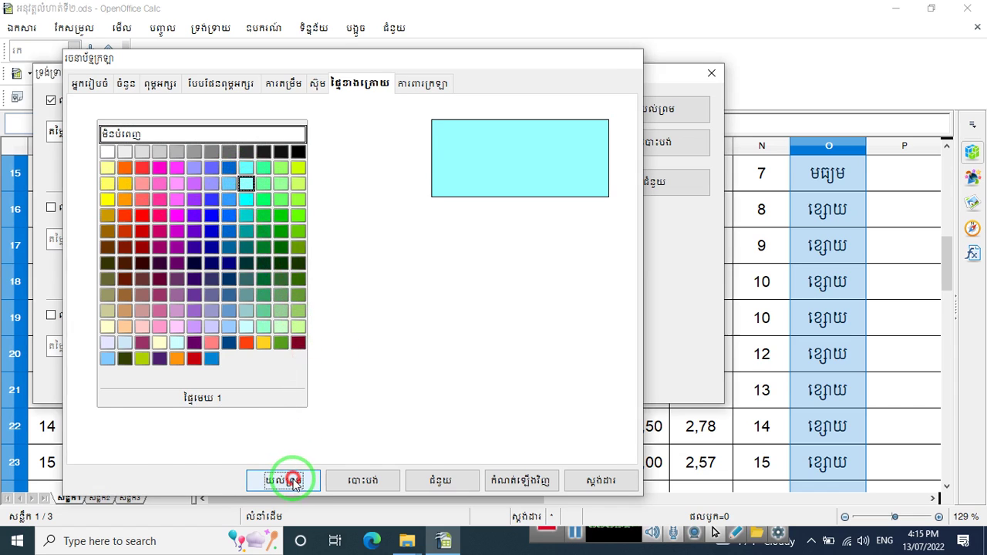
left_click(641, 110)
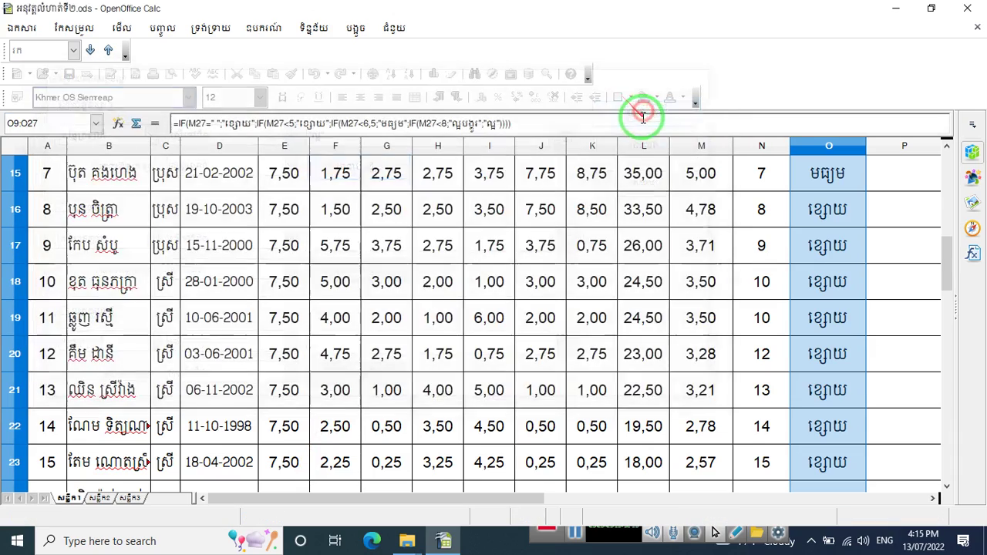
Examine the remark column from row 9 down to compare the formatting of the "ល្អ" cells with the other remarks
scroll(640, 283, "up", 5)
scroll(572, 291, "down", 1)
scroll(572, 292, "down", 2)
scroll(761, 316, "up", 2)
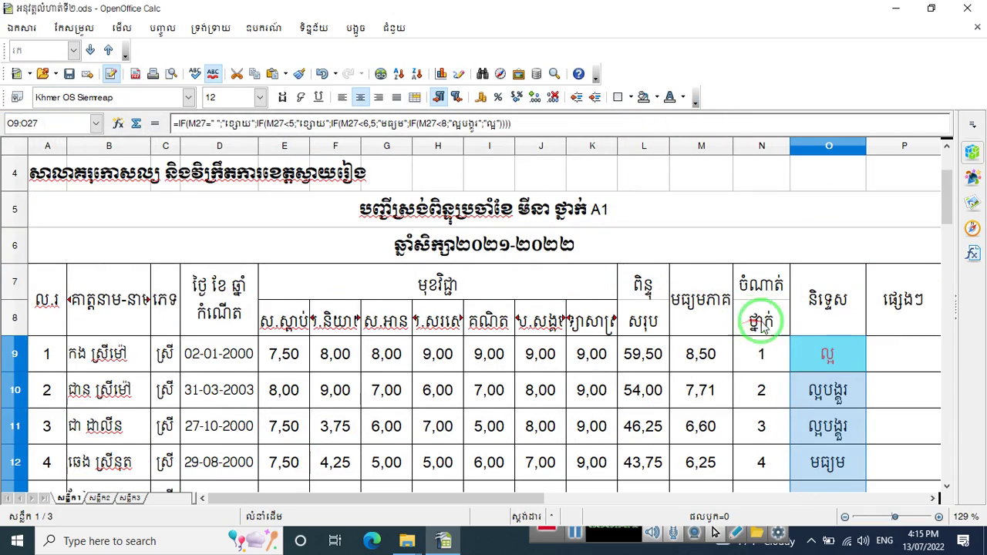
left_click(820, 353)
left_click(841, 423)
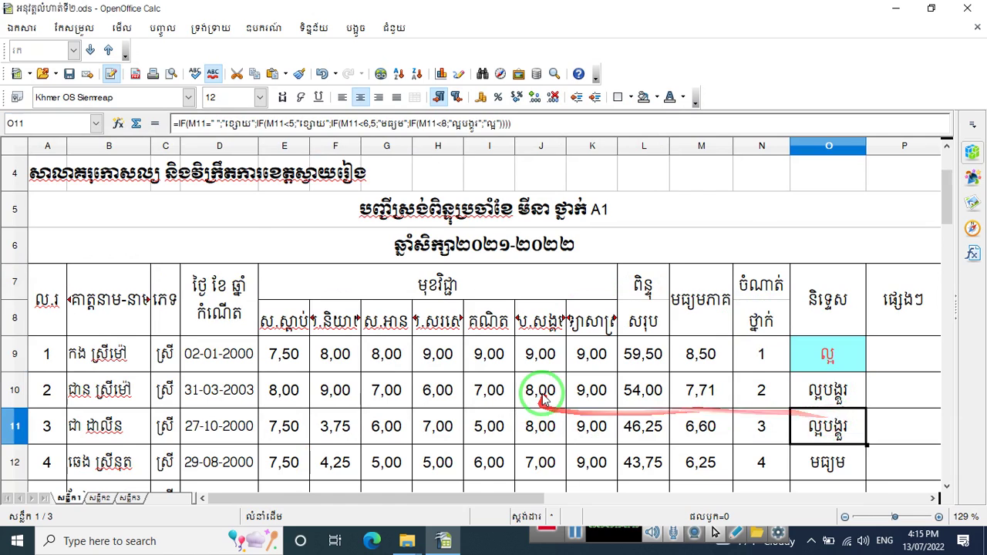
scroll(586, 393, "down", 1)
left_click(825, 259)
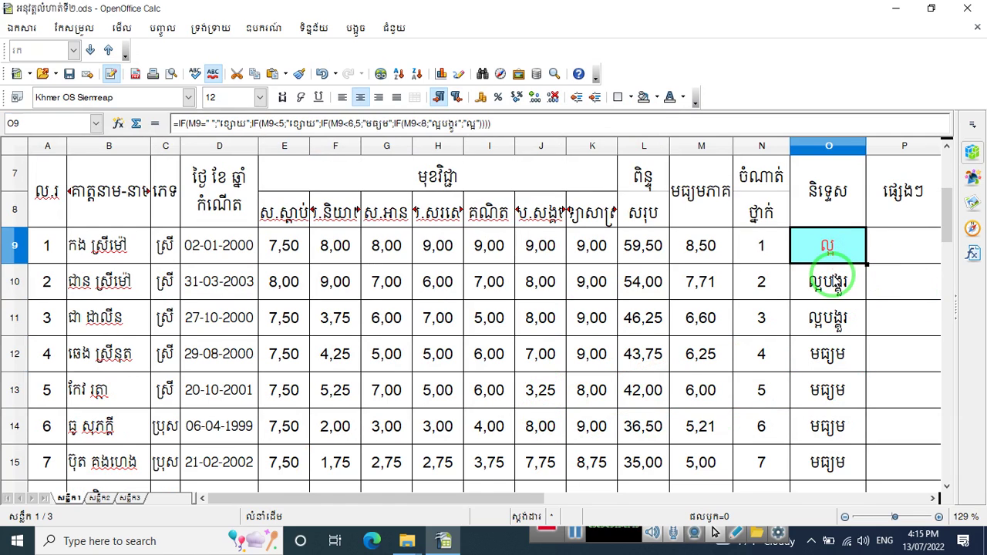
Enter a score of 8 in each of the cells E11 to I11 to test the conditional formatting
left_click(282, 318)
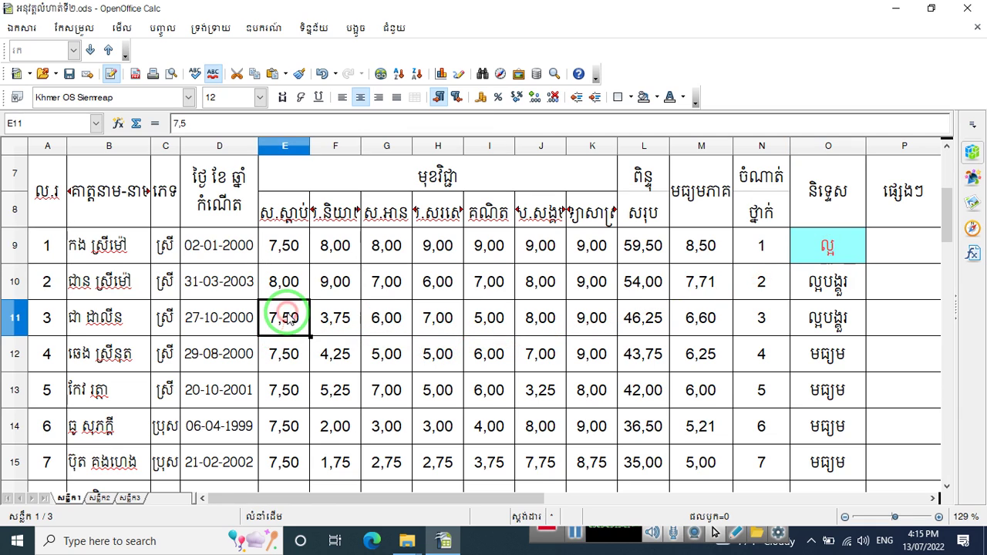
type("8")
left_click(351, 320)
type("8")
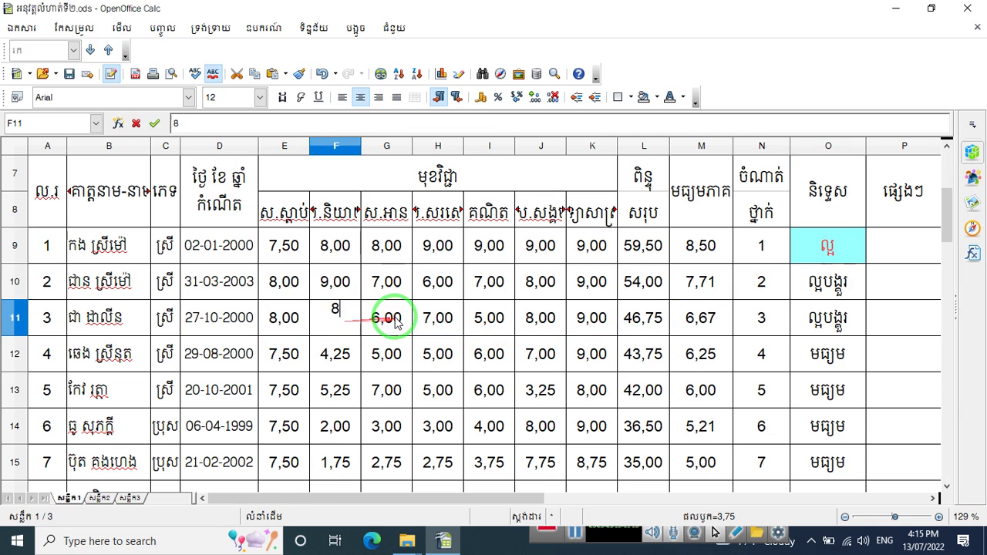
left_click(386, 318)
type("8")
left_click(457, 310)
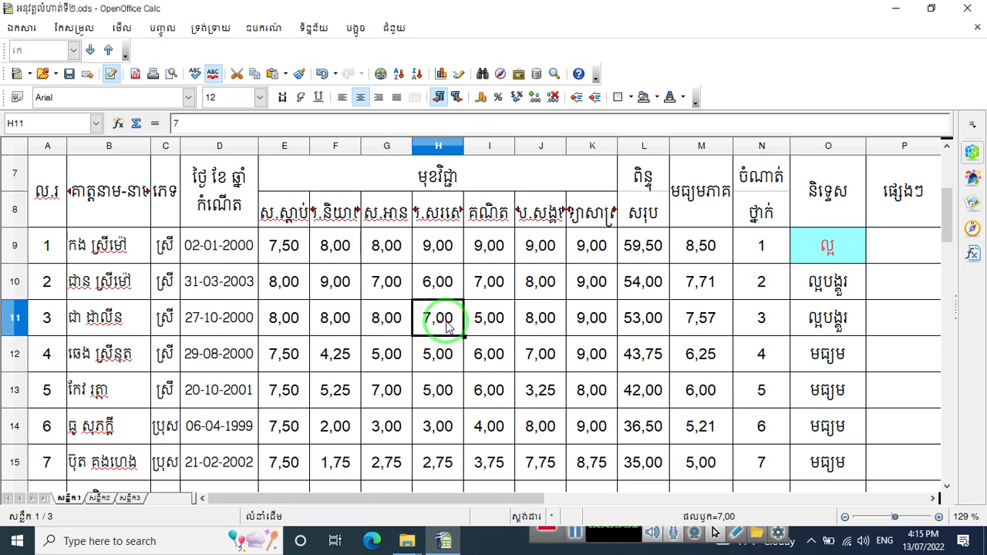
type("8")
left_click(487, 323)
type("8")
left_click(518, 330)
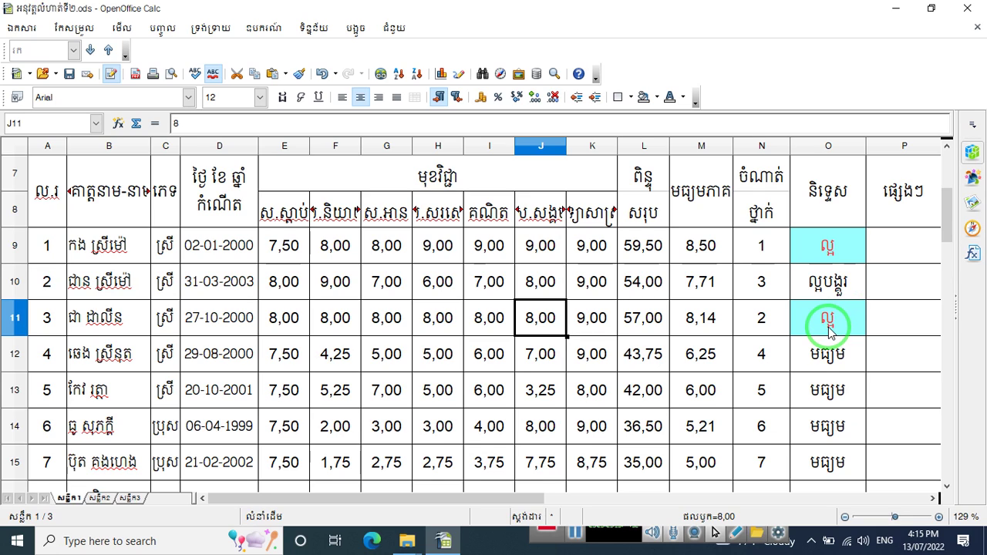
In the conditional formatting of O9:O27, enable condition 2 with the cell value equal to (ស្មើទៅនឹង) "ល្អបង្គួរ"
left_click_drag(832, 246, 816, 186)
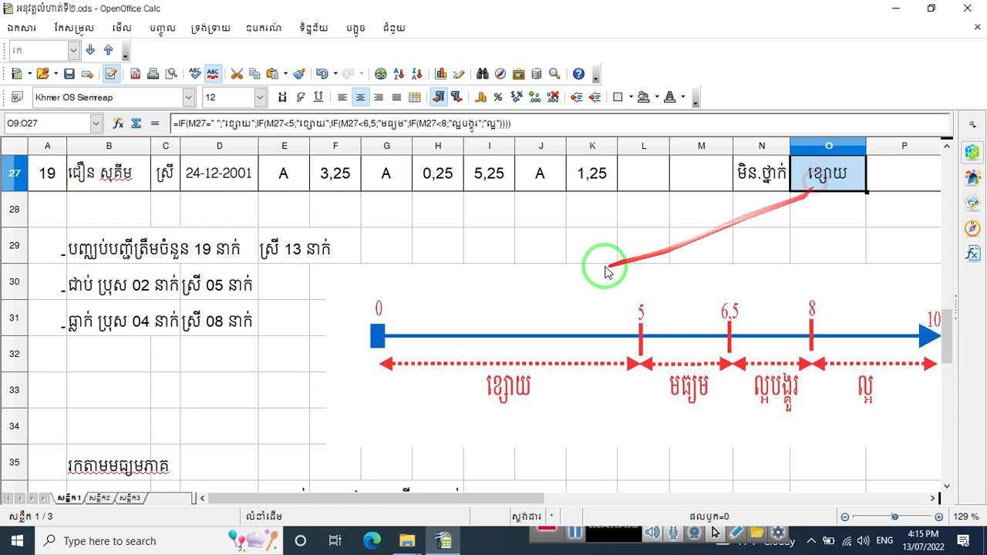
scroll(606, 272, "up", 8)
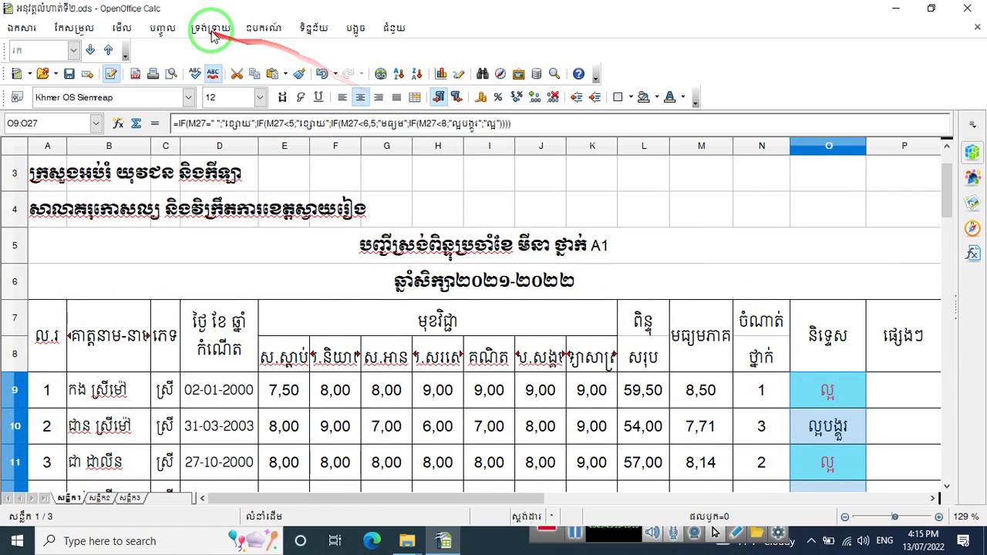
left_click(211, 28)
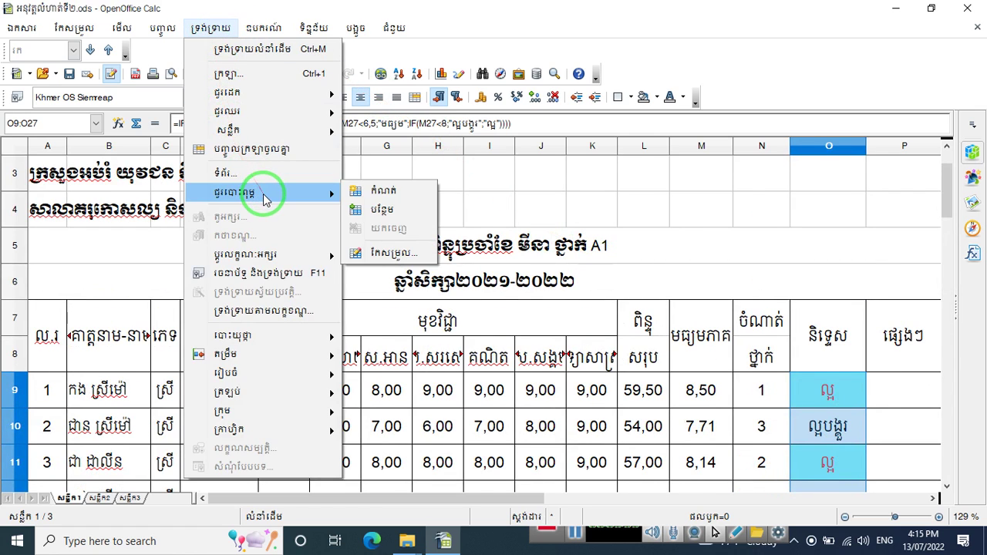
left_click(270, 316)
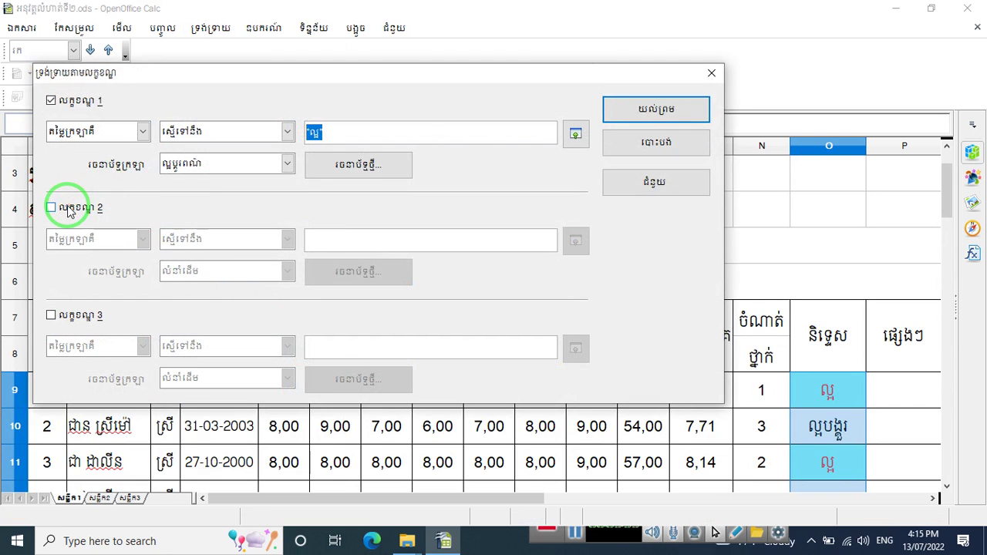
left_click(66, 213)
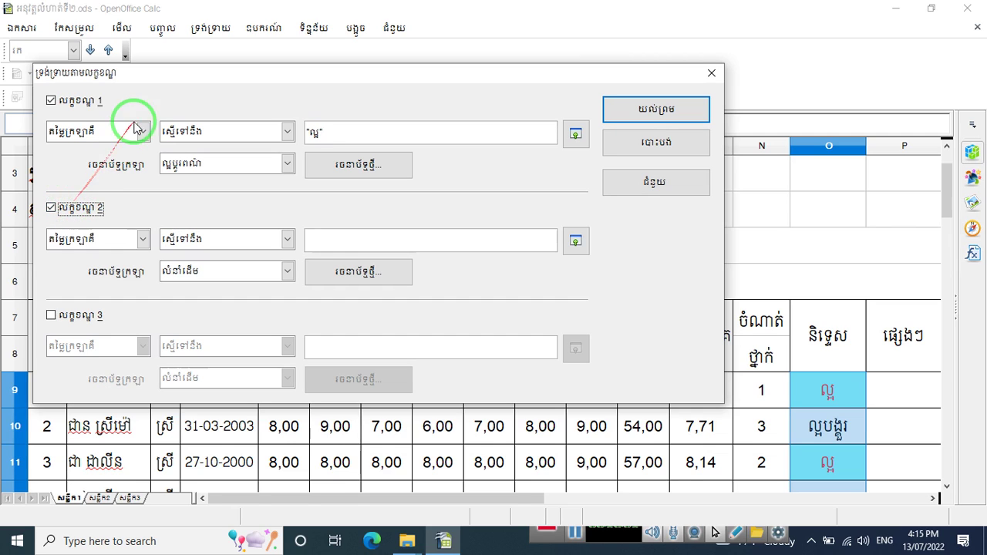
left_click_drag(158, 137, 285, 122)
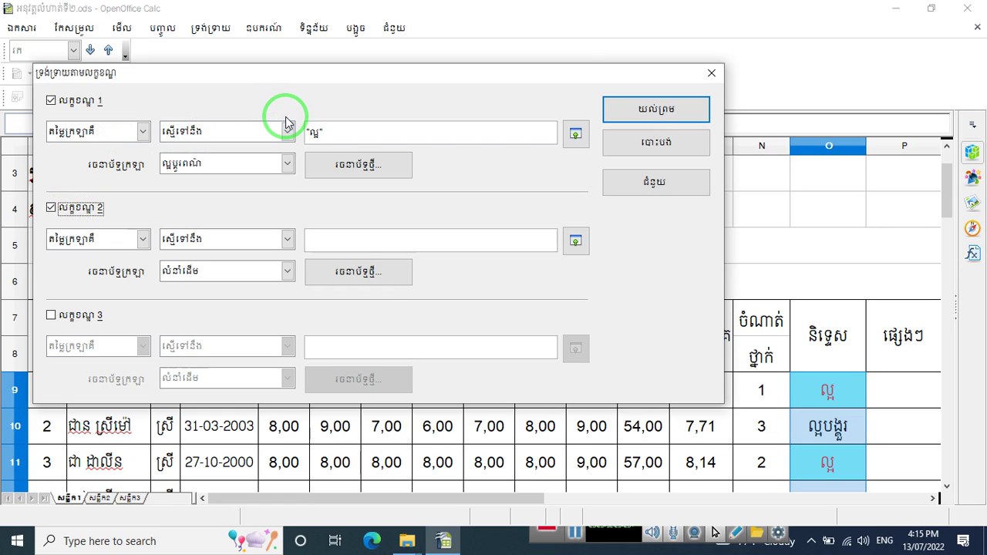
mouse_move(287, 122)
left_mouse_down()
mouse_move(260, 226)
mouse_move(269, 234)
left_mouse_up()
left_click(329, 239)
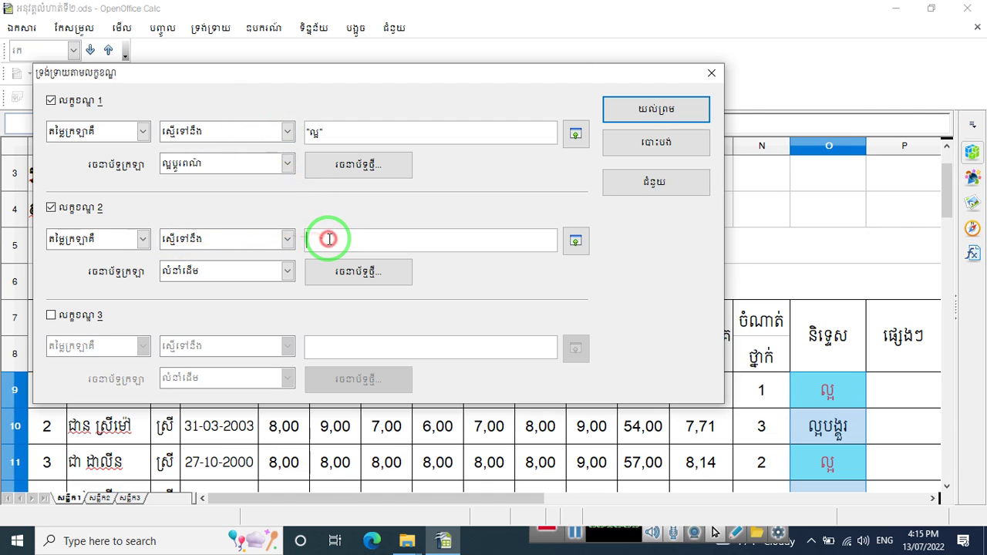
type("\"ល")
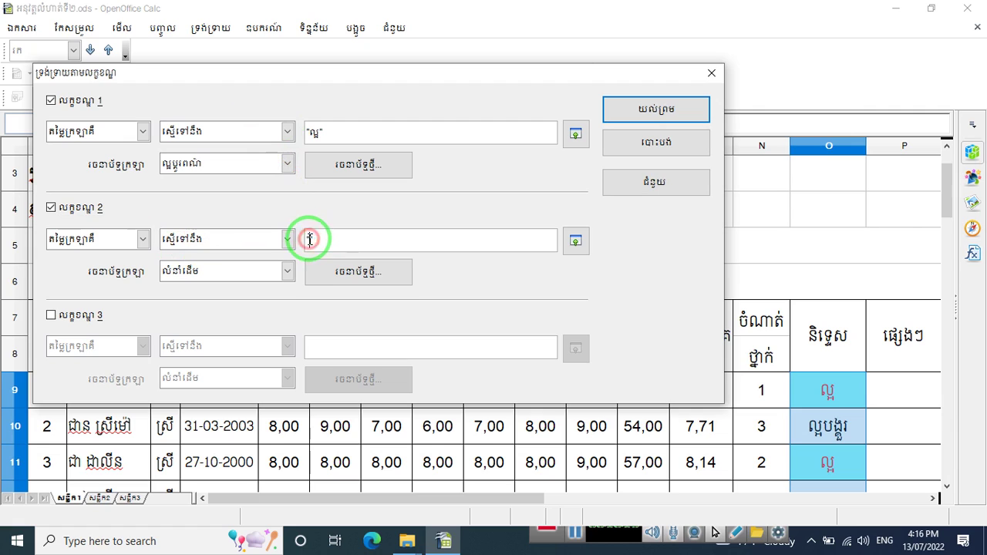
left_click(310, 239)
type("\"\"")
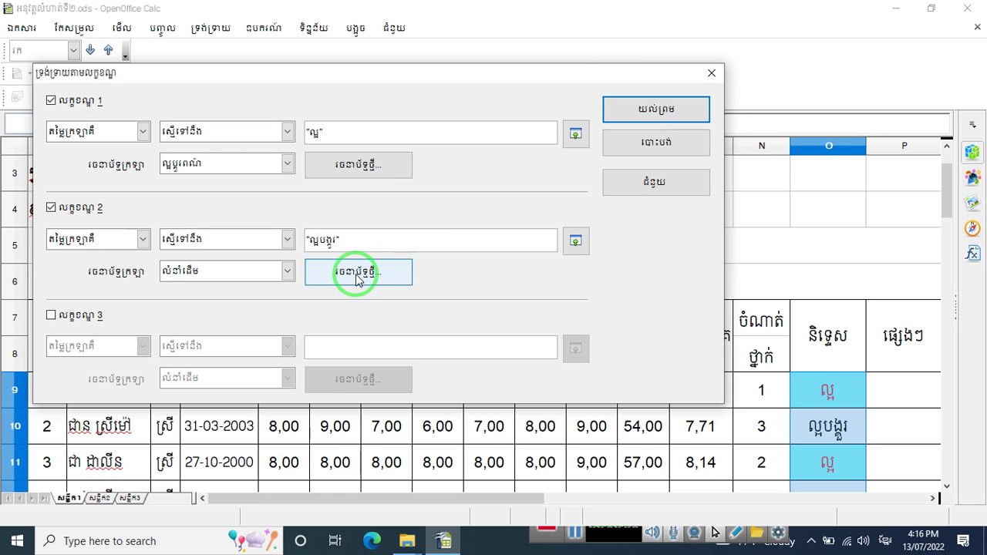
Create a new cell style named "ល្អបង្គួរពណ៌ខៀវ" for condition 2 and set its Western font to Khmer OS Siemreap, size 12
left_click(357, 280)
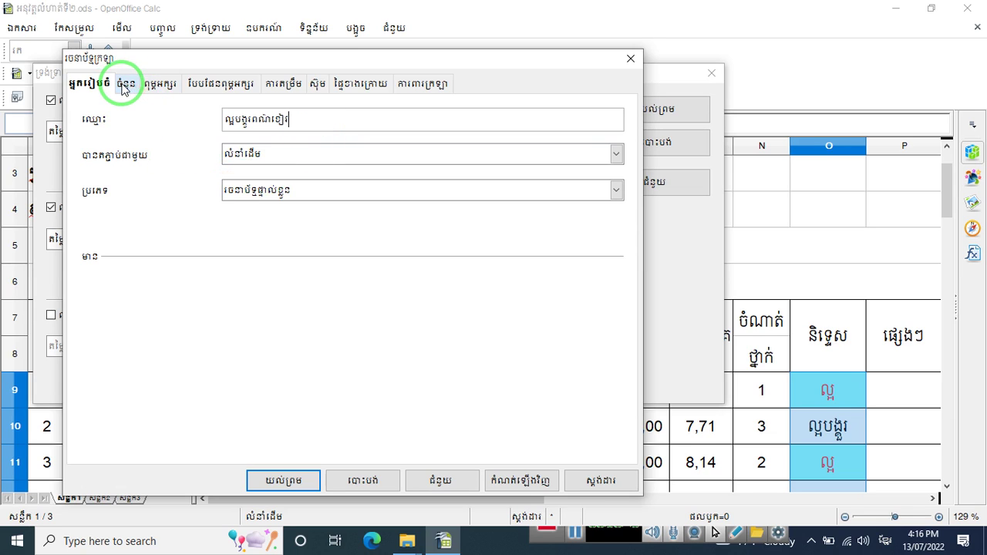
left_click(158, 87)
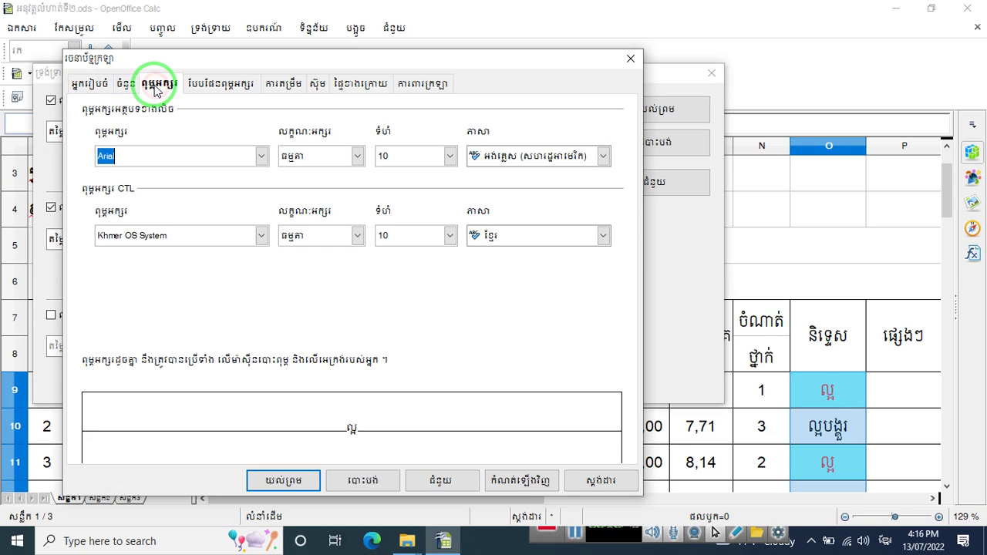
left_click(261, 158)
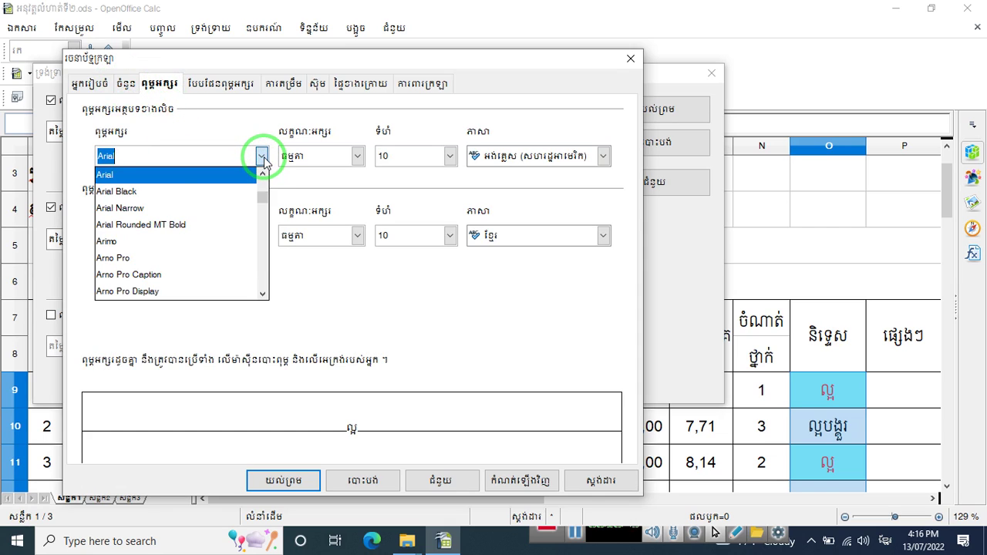
type("Khmer OS Siemreap")
left_click(210, 174)
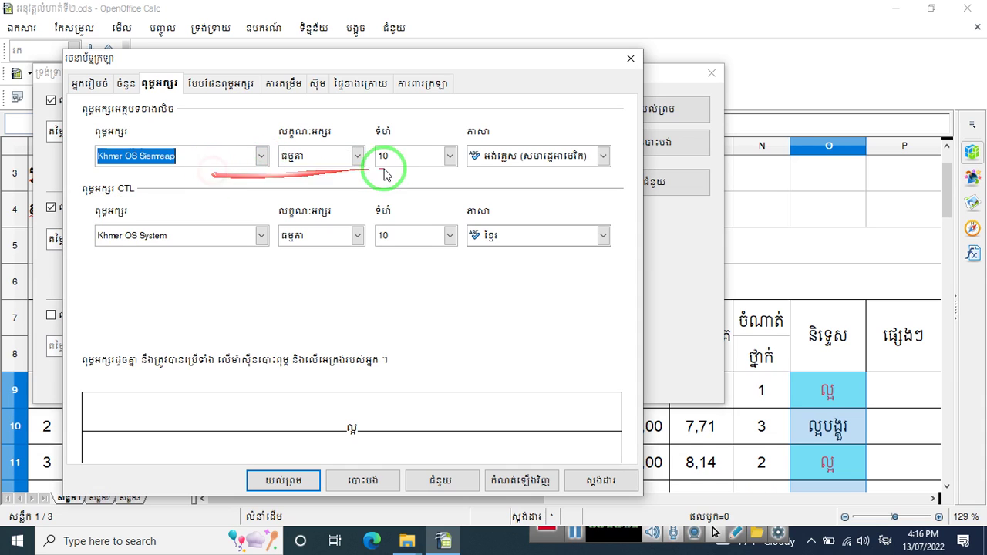
left_click(450, 156)
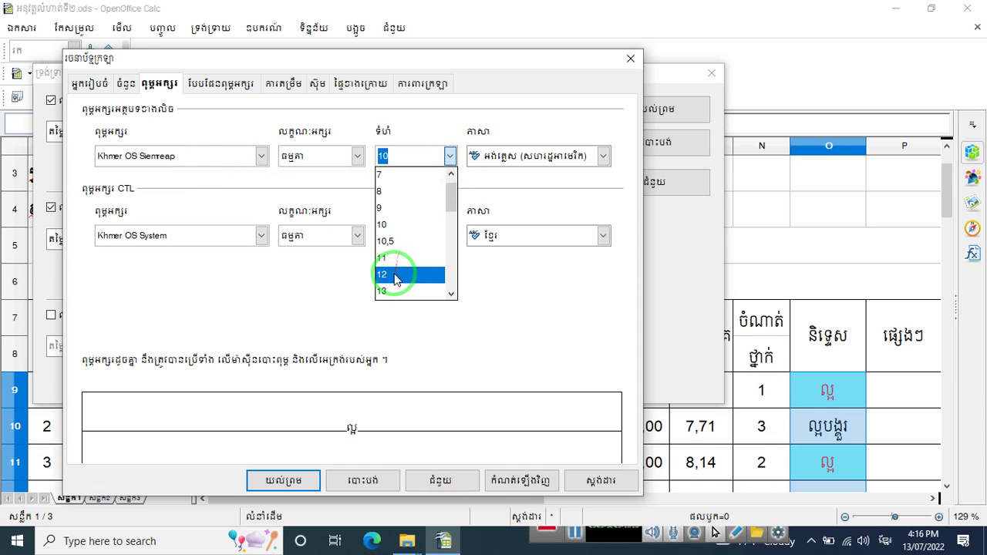
left_click(395, 276)
Set the new style's CTL font to Khmer OS Siemreap, size 12
left_click_drag(220, 231, 4, 235)
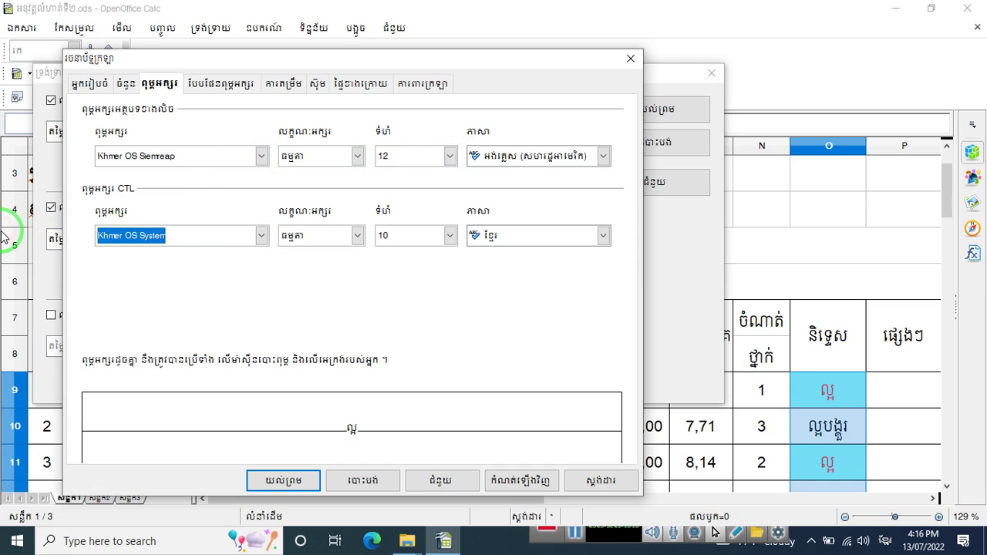
type("Khmer OS Siemreap")
left_click(450, 235)
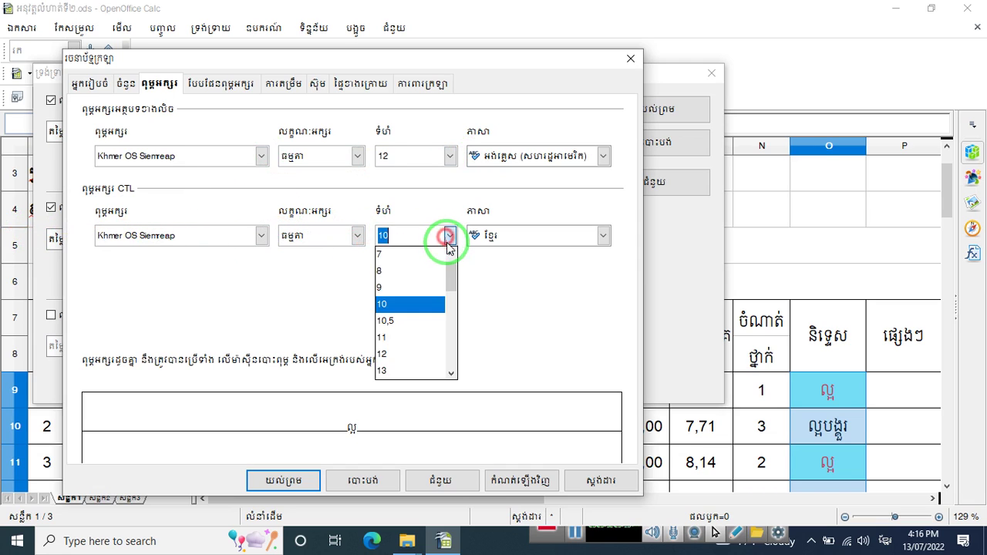
left_click(393, 354)
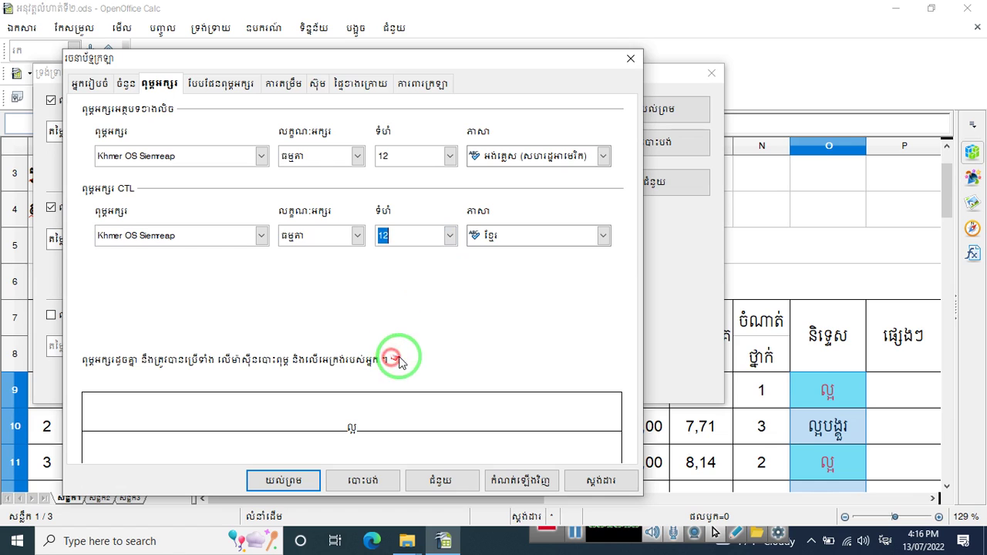
Set the style's font colour to sea blue (ខៀវសមុទ្រ)
left_click(221, 83)
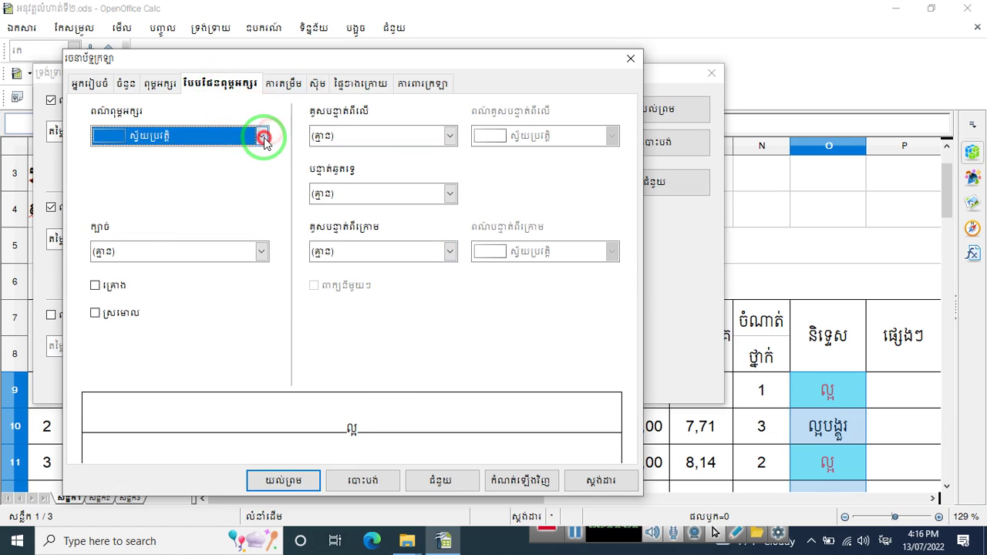
left_click(263, 136)
scroll(232, 221, "down", 5)
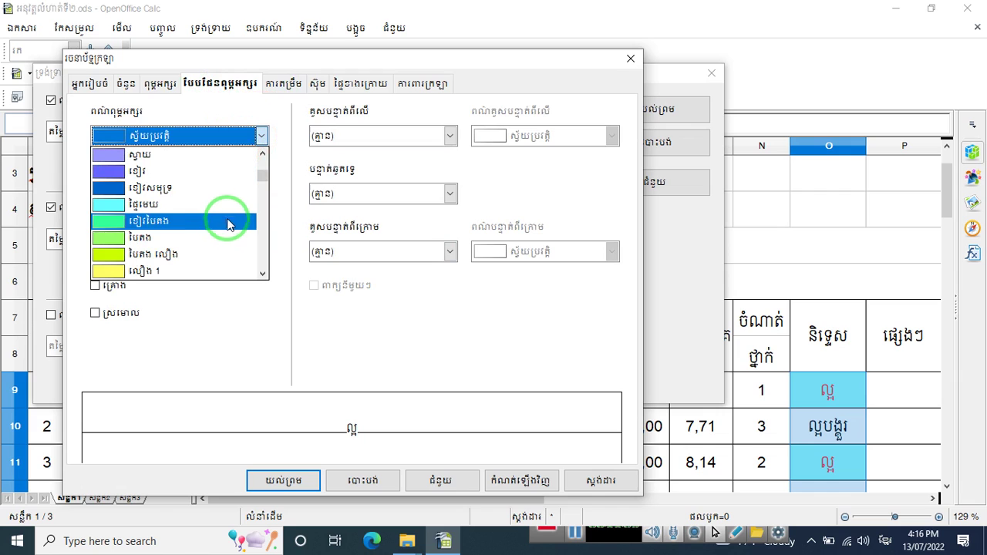
left_click(154, 172)
left_click(189, 136)
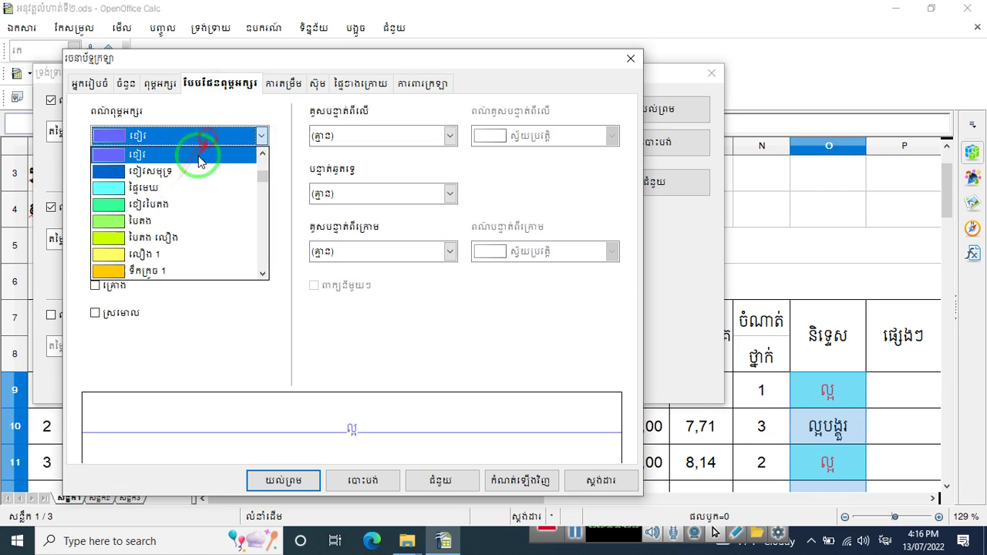
left_click(146, 171)
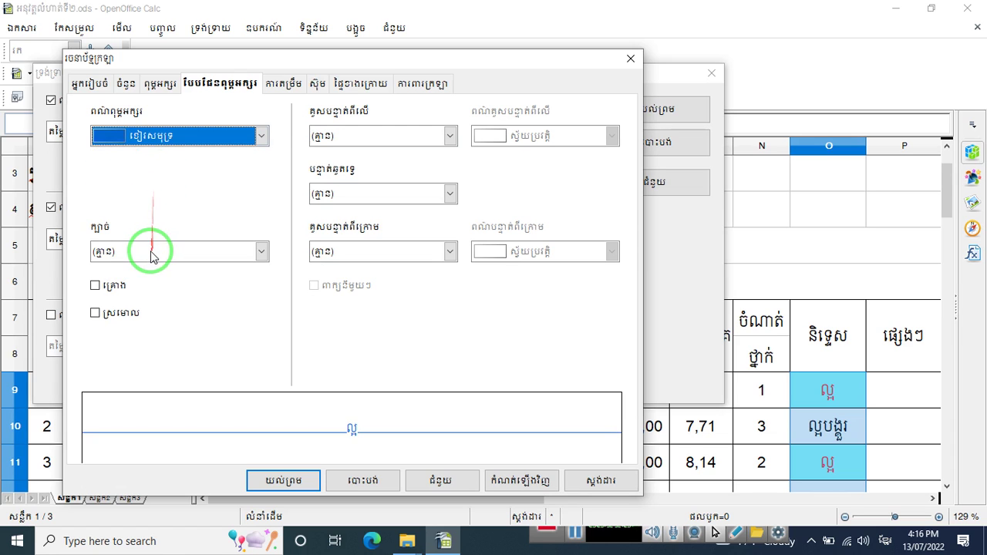